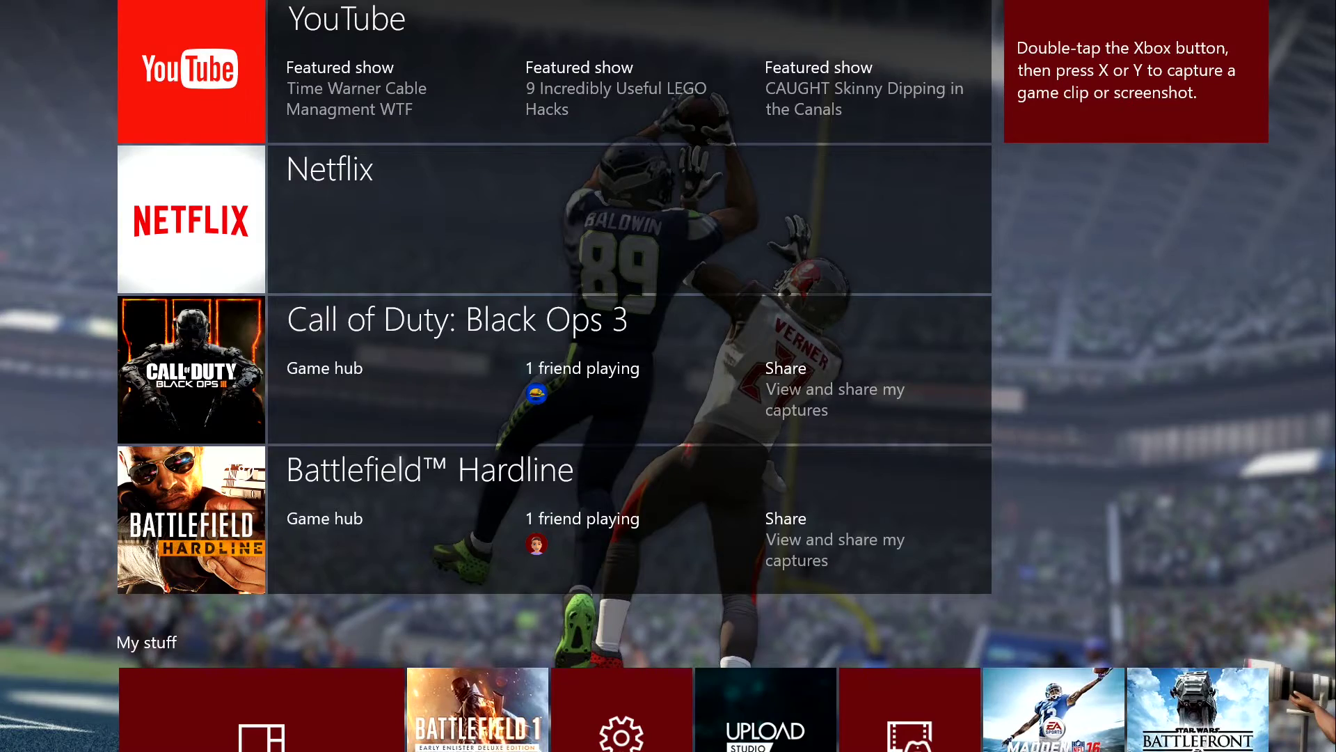
Move up from the pinned items past Netflix to the Upload Studio hero tile, then down to YouTube
{"action": "key", "text": "Down"}
{"action": "key", "text": "Left"}
{"action": "key", "text": "Up"}
{"action": "key", "text": "Up"}
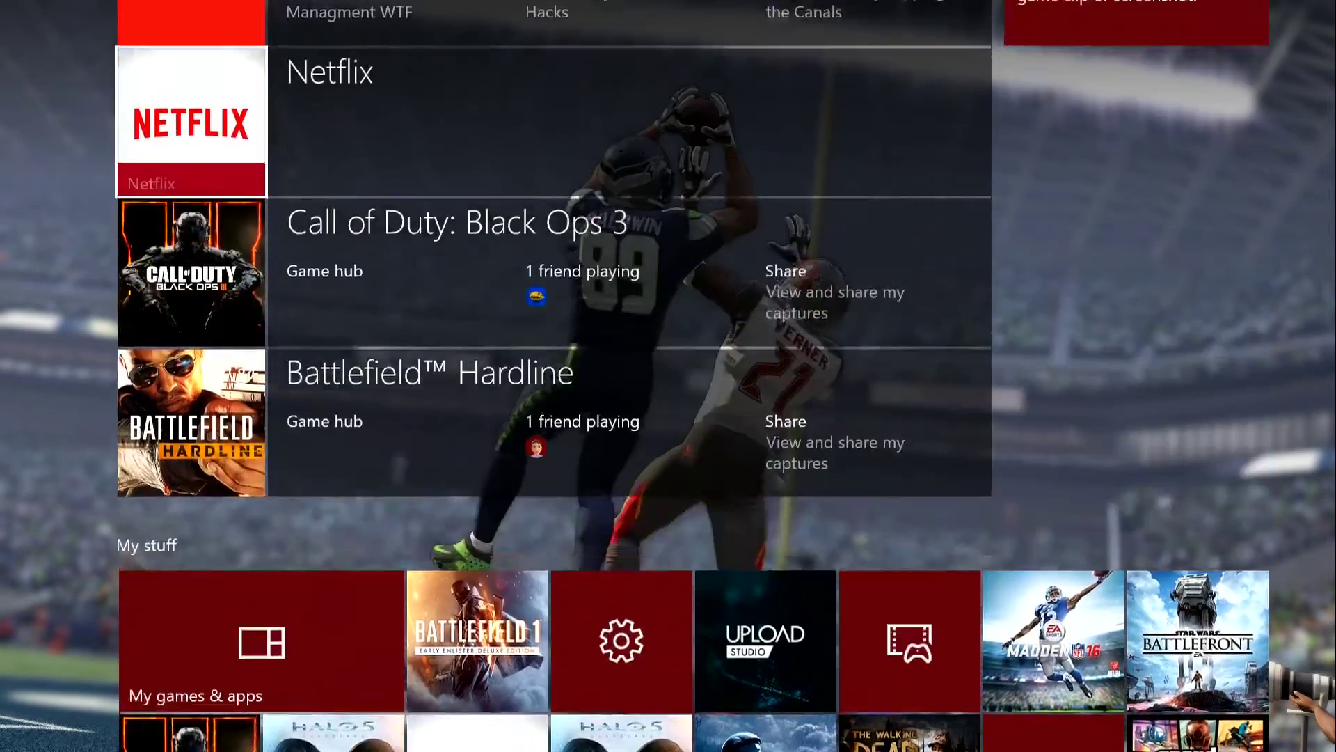
{"action": "key", "text": "Up"}
{"action": "key", "text": "Up"}
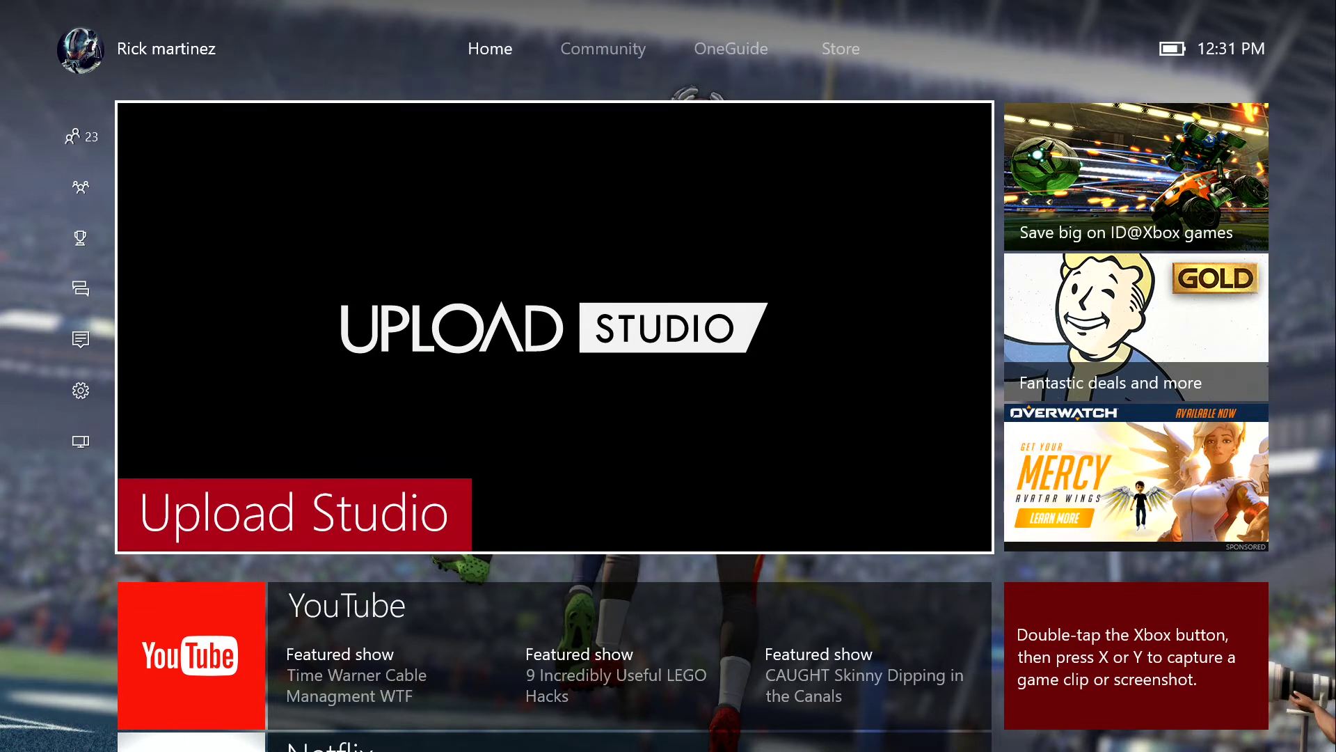
{"action": "key", "text": "Down"}
{"action": "key", "text": "Up"}
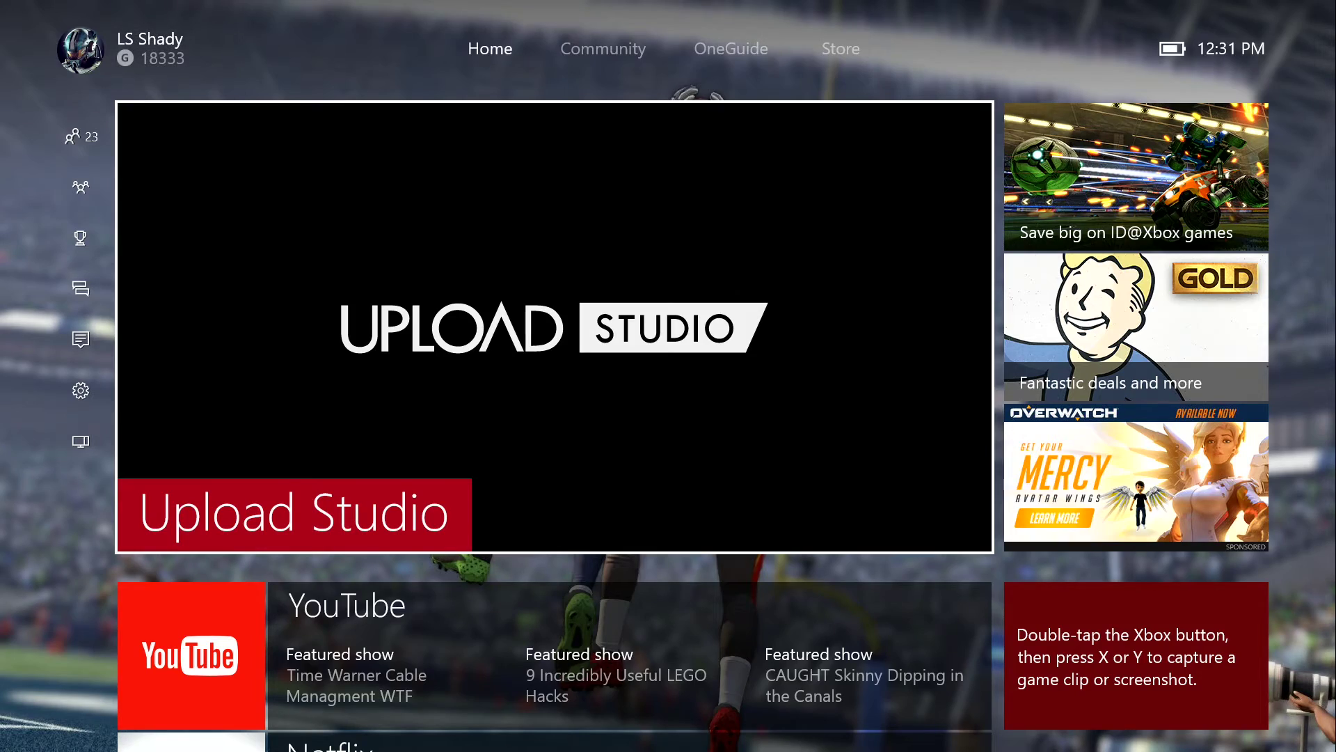
{"action": "key", "text": "Down"}
{"action": "key", "text": "Up"}
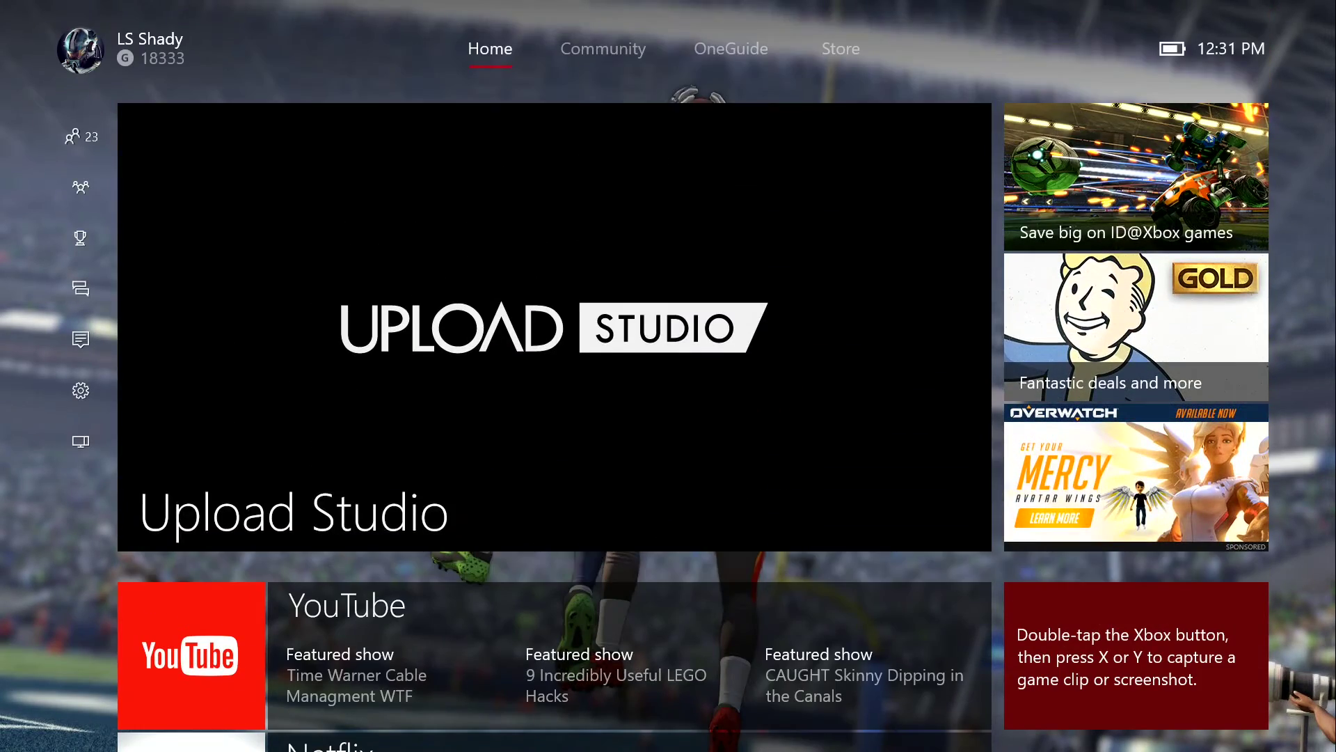
{"action": "key", "text": "Left"}
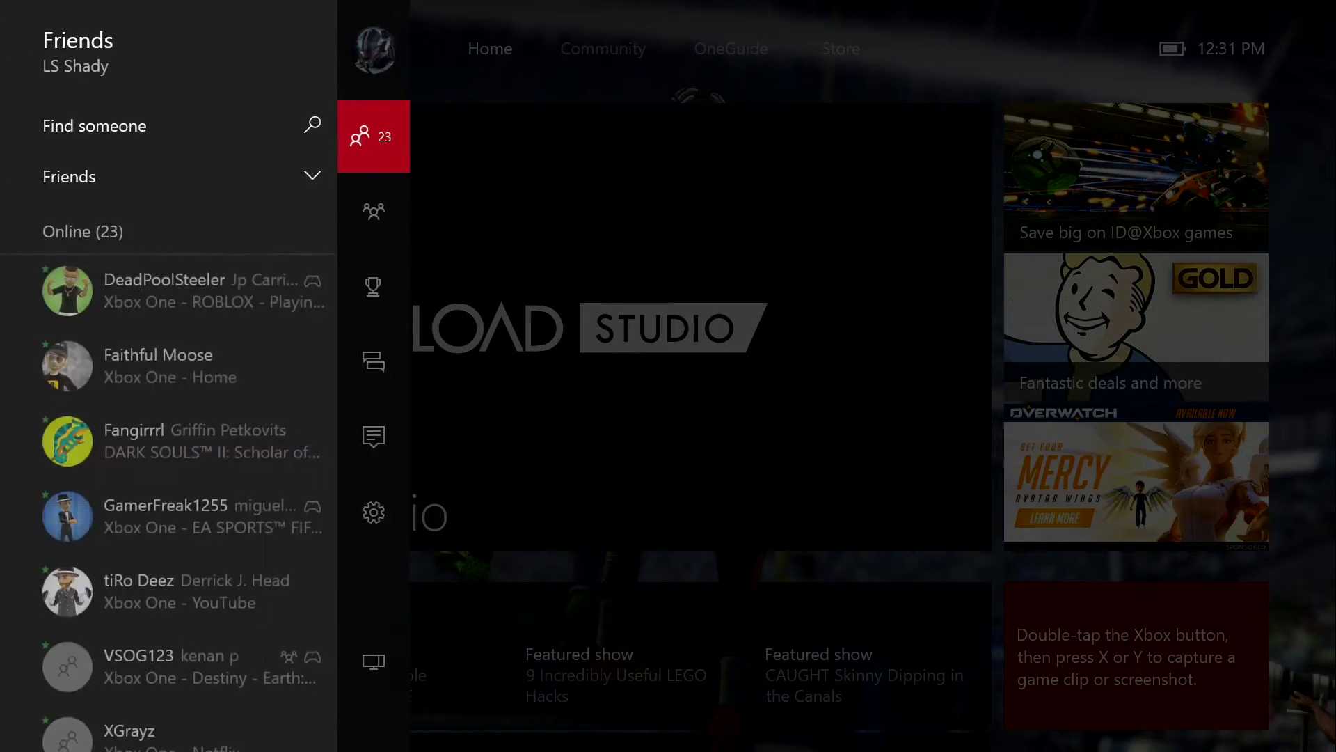
{"action": "key", "text": "Escape"}
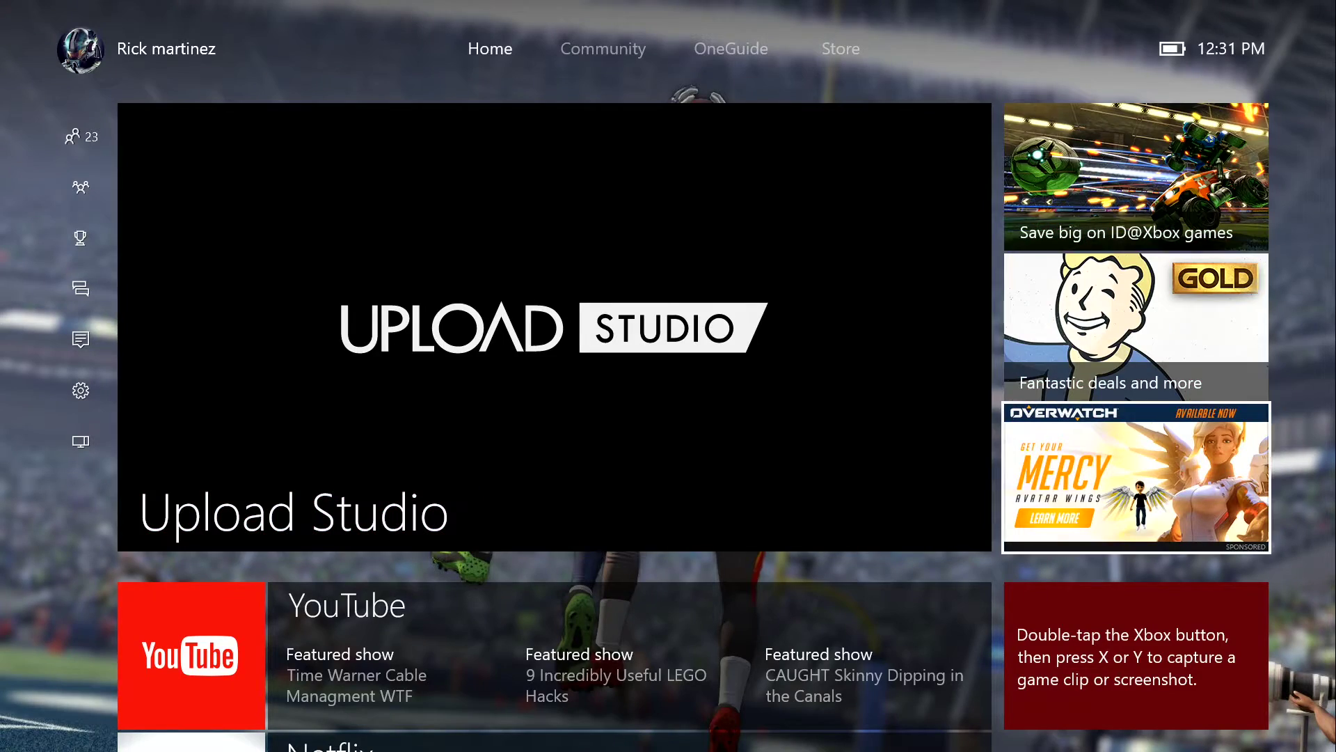
{"action": "key", "text": "Down"}
{"action": "key", "text": "Return"}
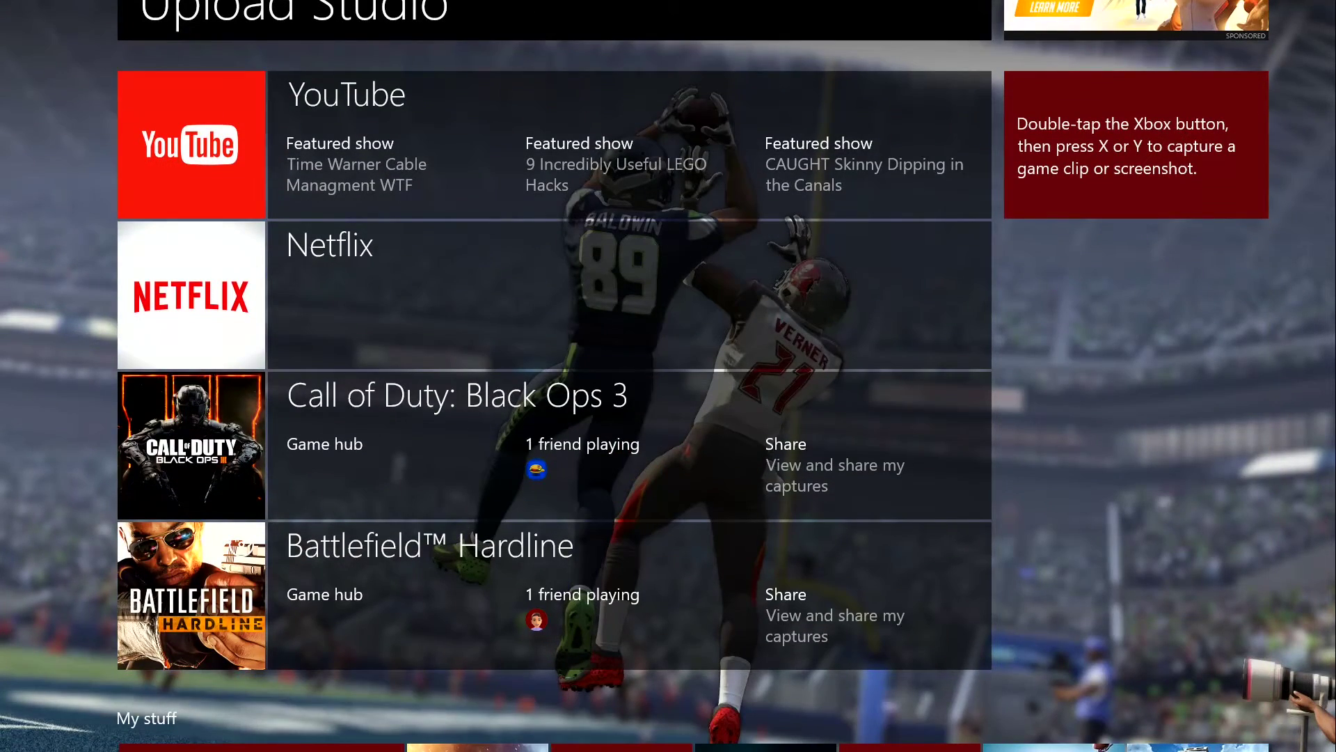
{"action": "key", "text": "Up"}
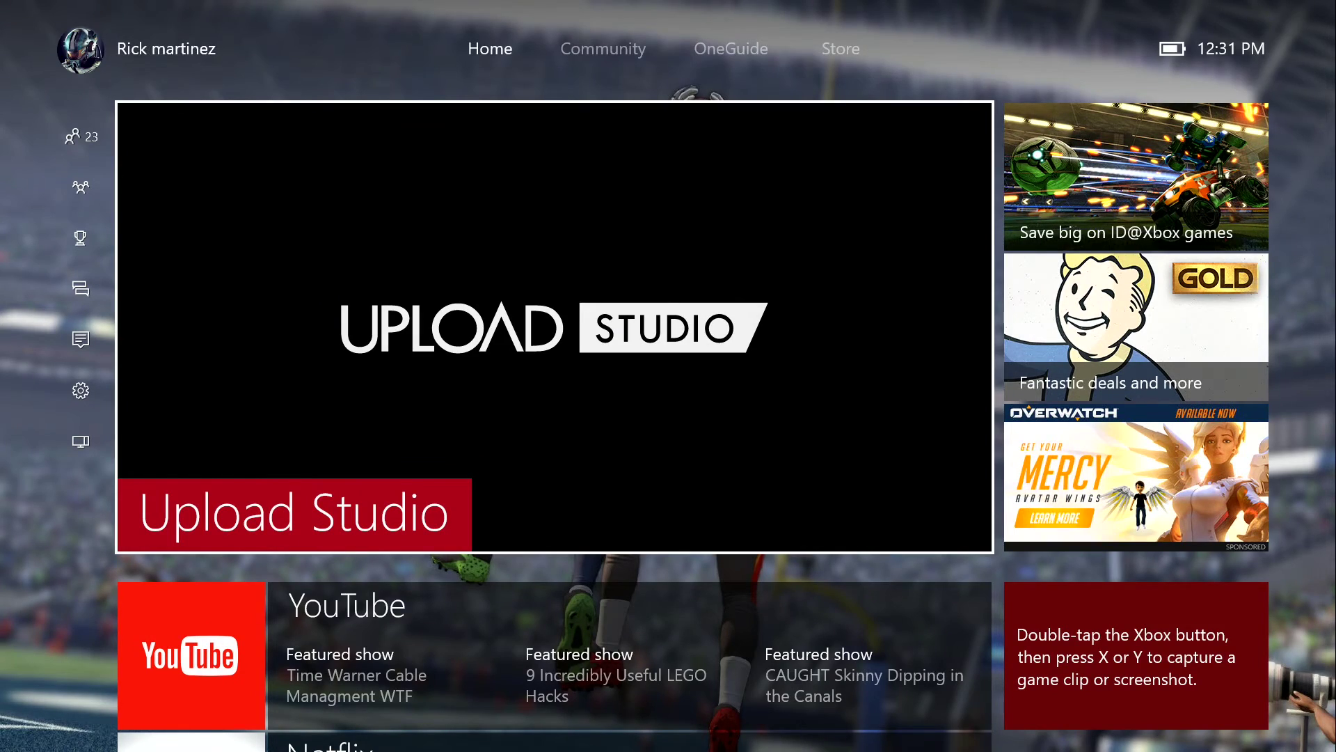
{"action": "key", "text": "Down"}
{"action": "key", "text": "Down"}
{"action": "key", "text": "Down"}
{"action": "key", "text": "Down"}
{"action": "key", "text": "Down"}
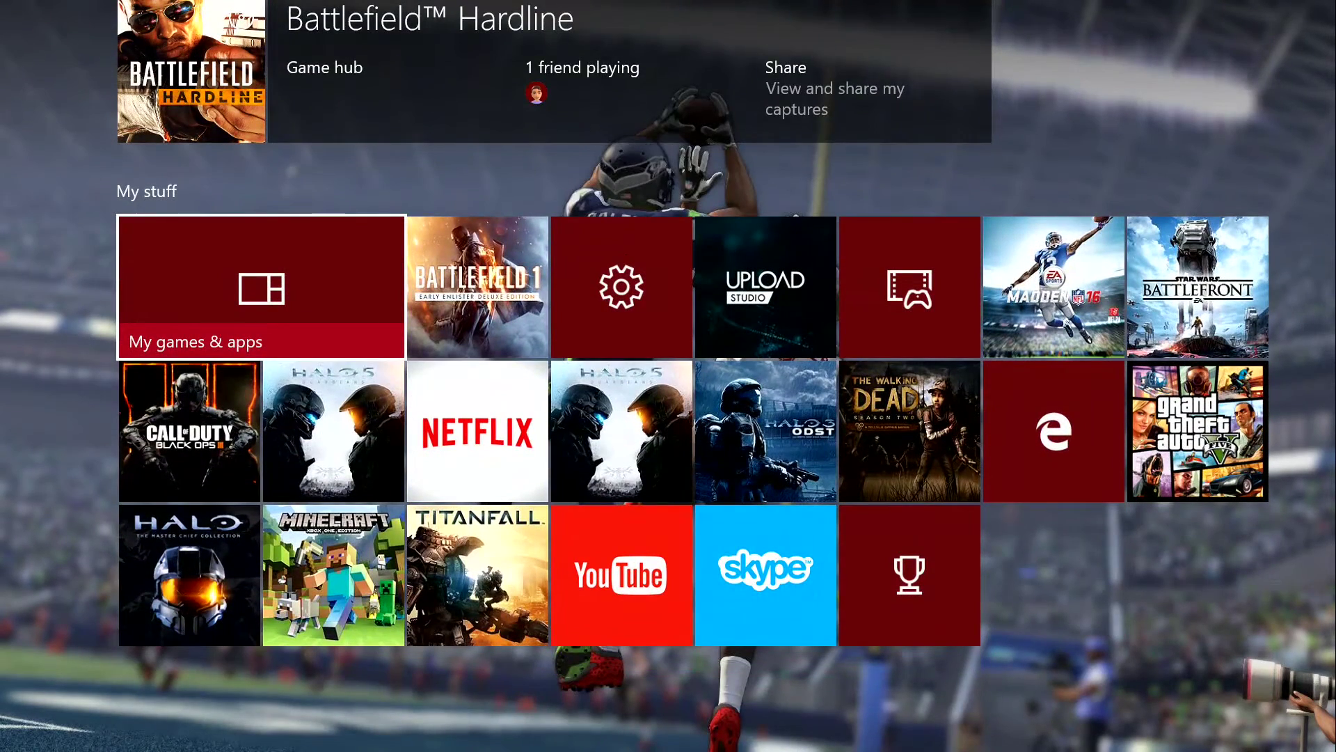
{"action": "key", "text": "Down"}
{"action": "key", "text": "Right"}
{"action": "key", "text": "Up"}
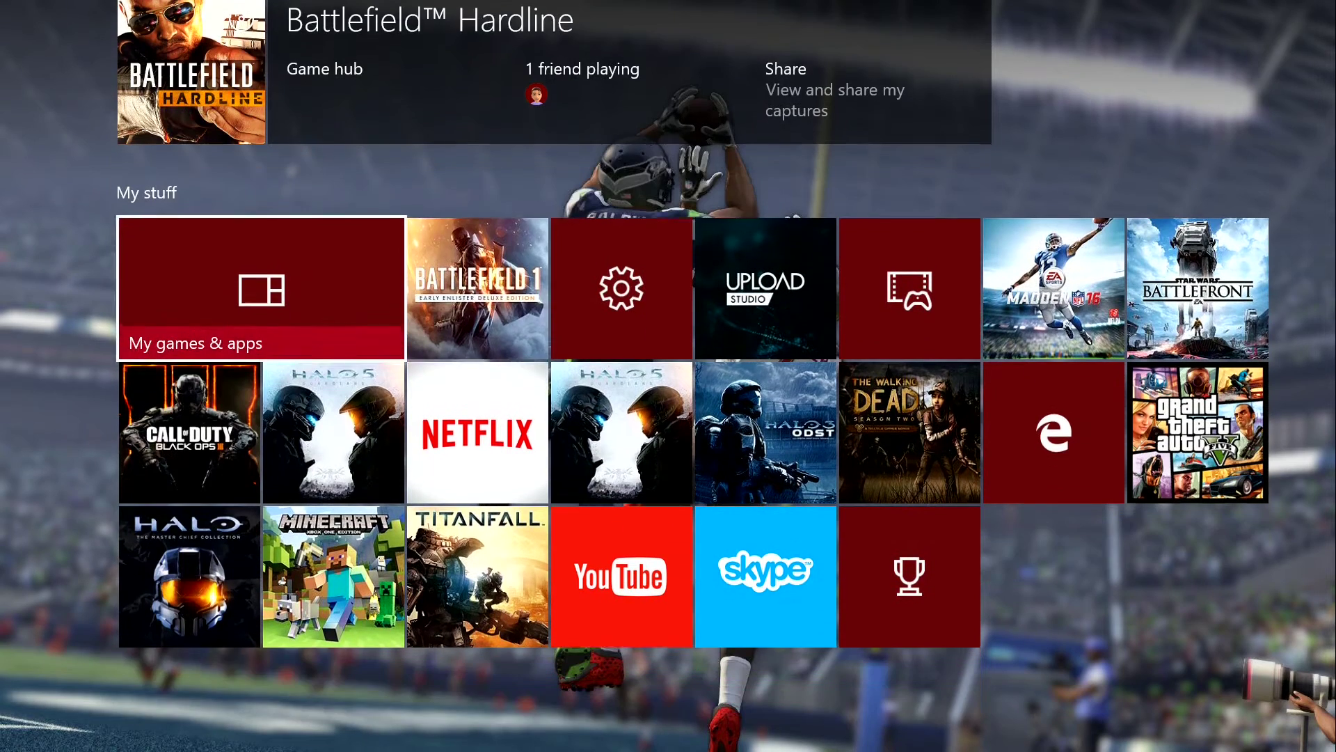
{"action": "key", "text": "Right"}
{"action": "key", "text": "Down"}
{"action": "key", "text": "Left"}
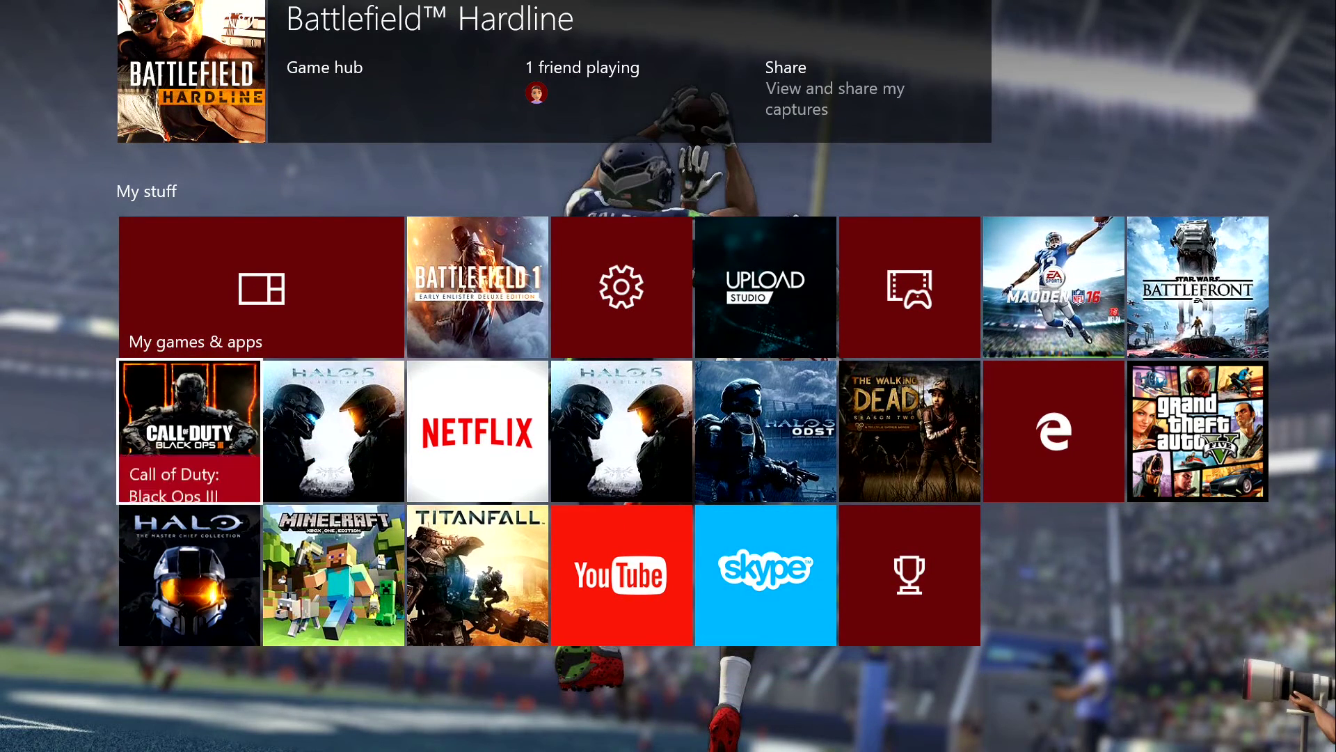
{"action": "key", "text": "Right"}
{"action": "key", "text": "Right"}
{"action": "key", "text": "Right"}
{"action": "key", "text": "Right"}
{"action": "key", "text": "Right"}
{"action": "key", "text": "Up"}
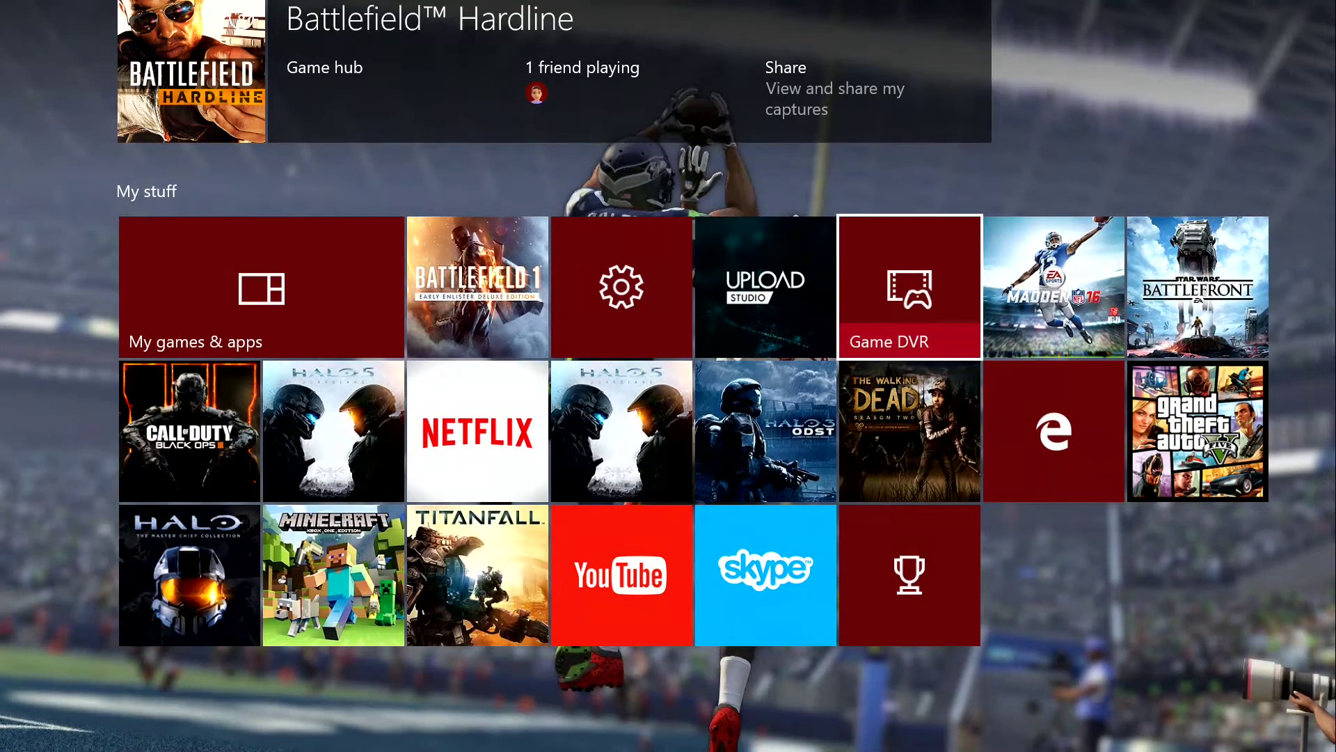
{"action": "key", "text": "Left"}
{"action": "key", "text": "Left"}
{"action": "key", "text": "Down"}
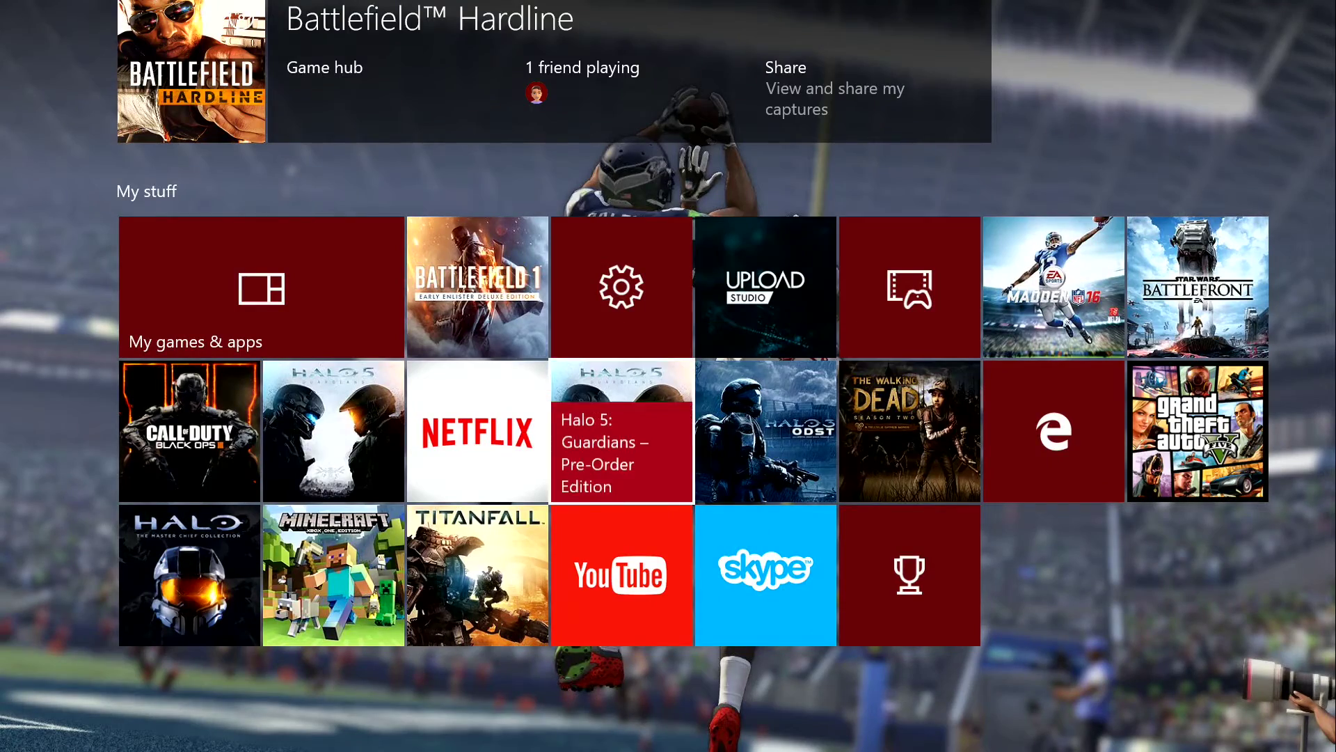
{"action": "key", "text": "Left"}
{"action": "key", "text": "Left"}
{"action": "key", "text": "Up"}
{"action": "key", "text": "Up"}
{"action": "key", "text": "Up"}
{"action": "key", "text": "Up"}
{"action": "key", "text": "Up"}
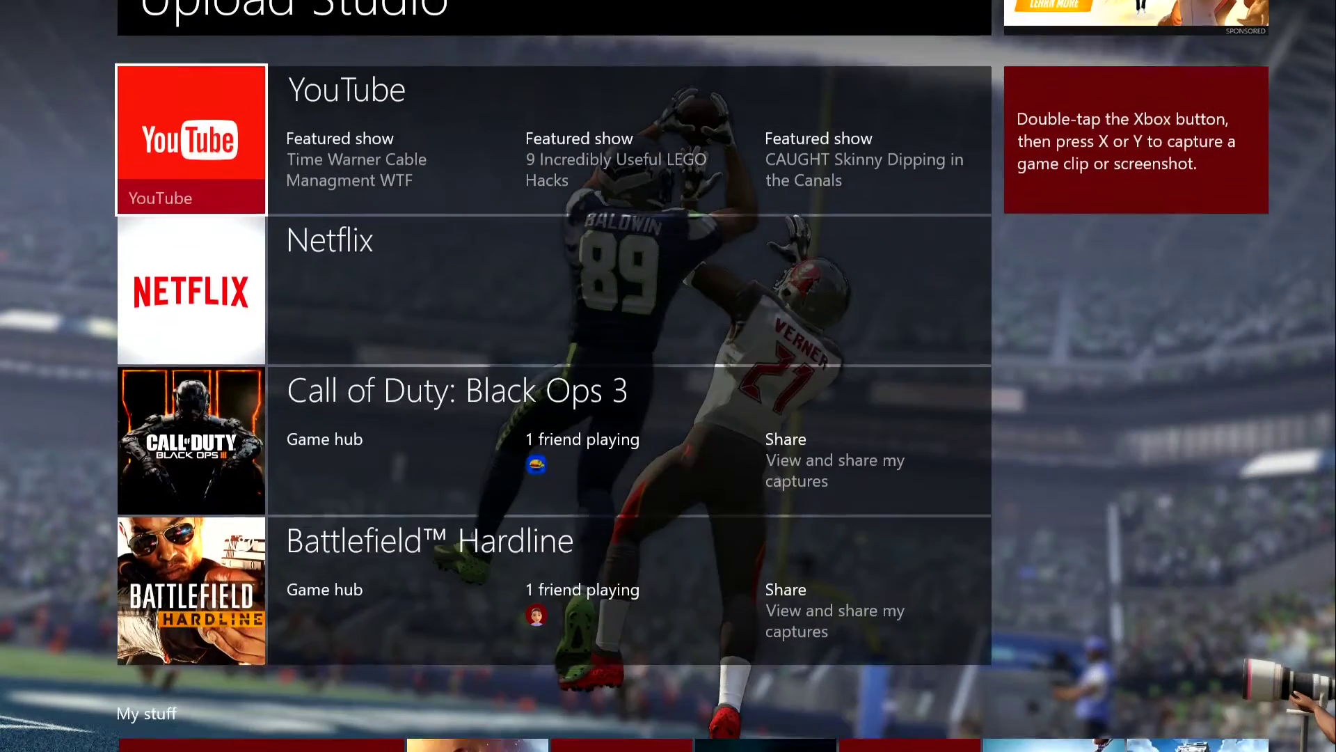
{"action": "key", "text": "Up"}
{"action": "key", "text": "Left"}
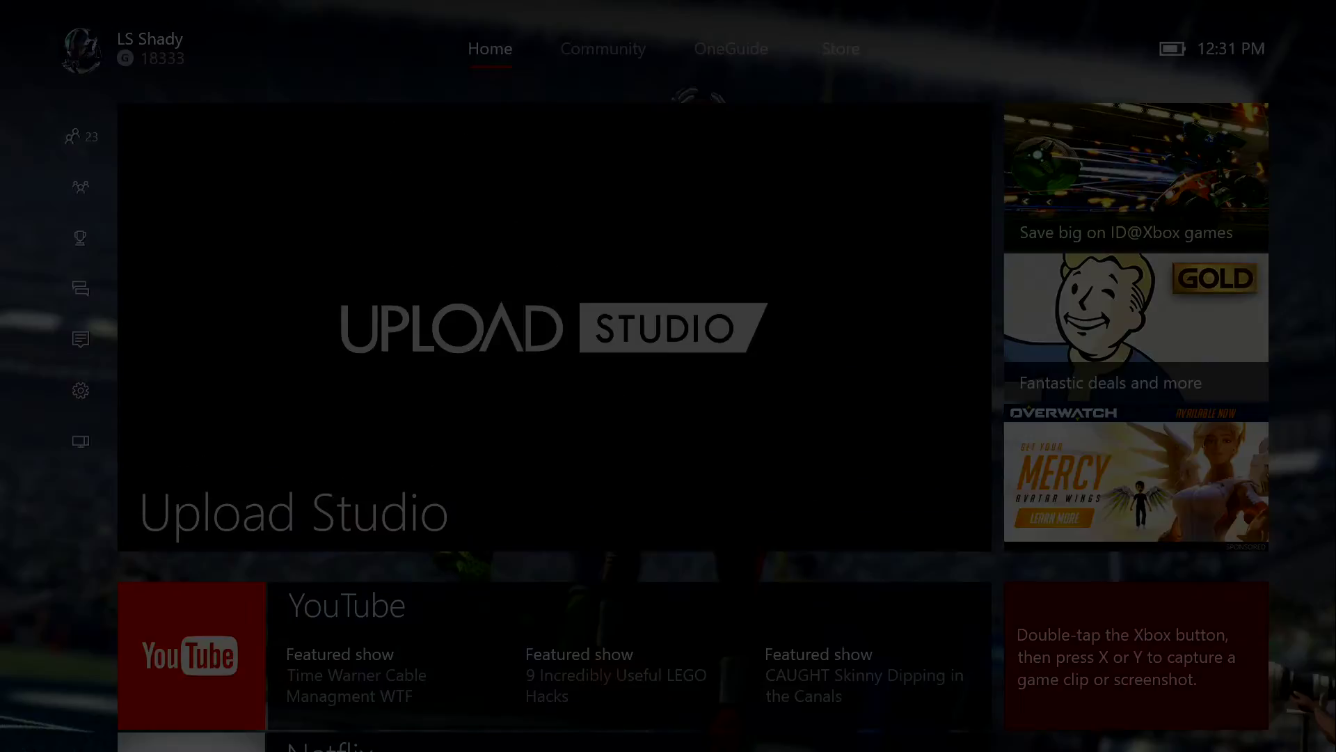
{"action": "key", "text": "Down"}
{"action": "key", "text": "Down"}
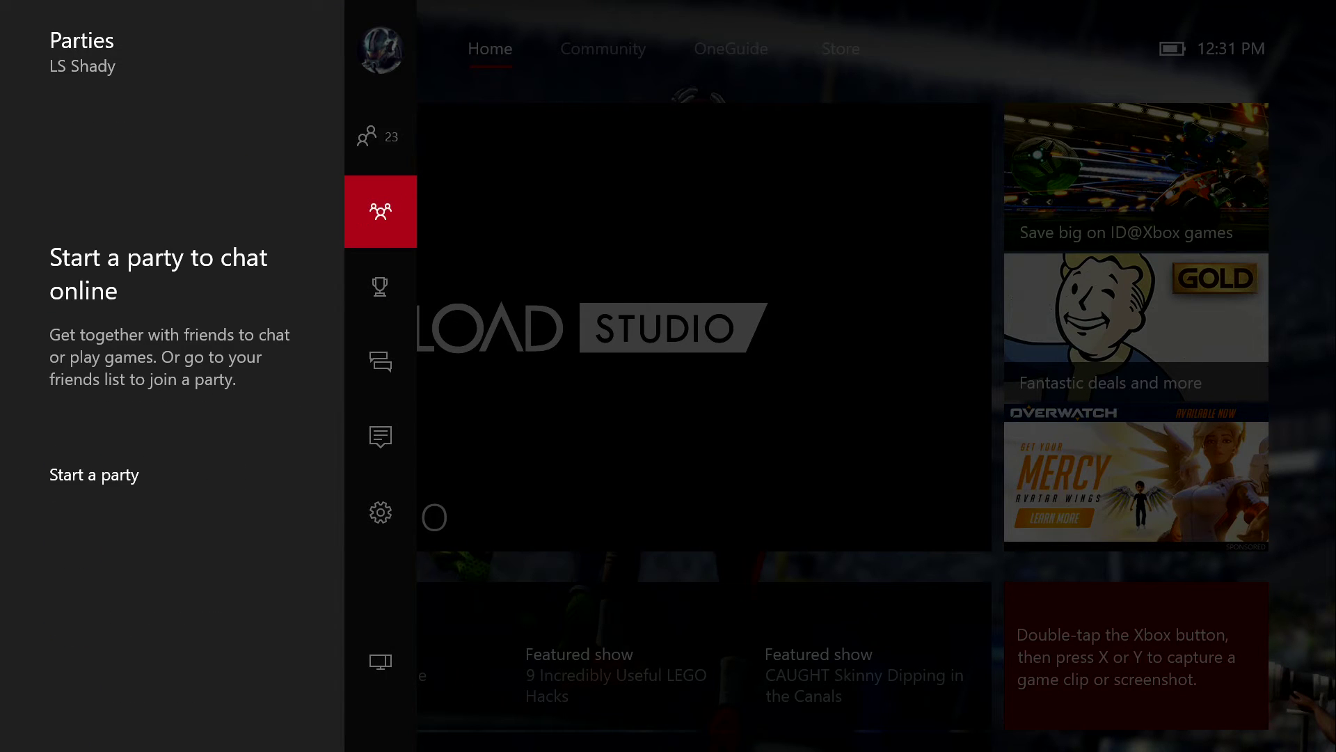
{"action": "key", "text": "Up"}
{"action": "key", "text": "Down"}
{"action": "key", "text": "Down"}
{"action": "key", "text": "Down"}
{"action": "key", "text": "Down"}
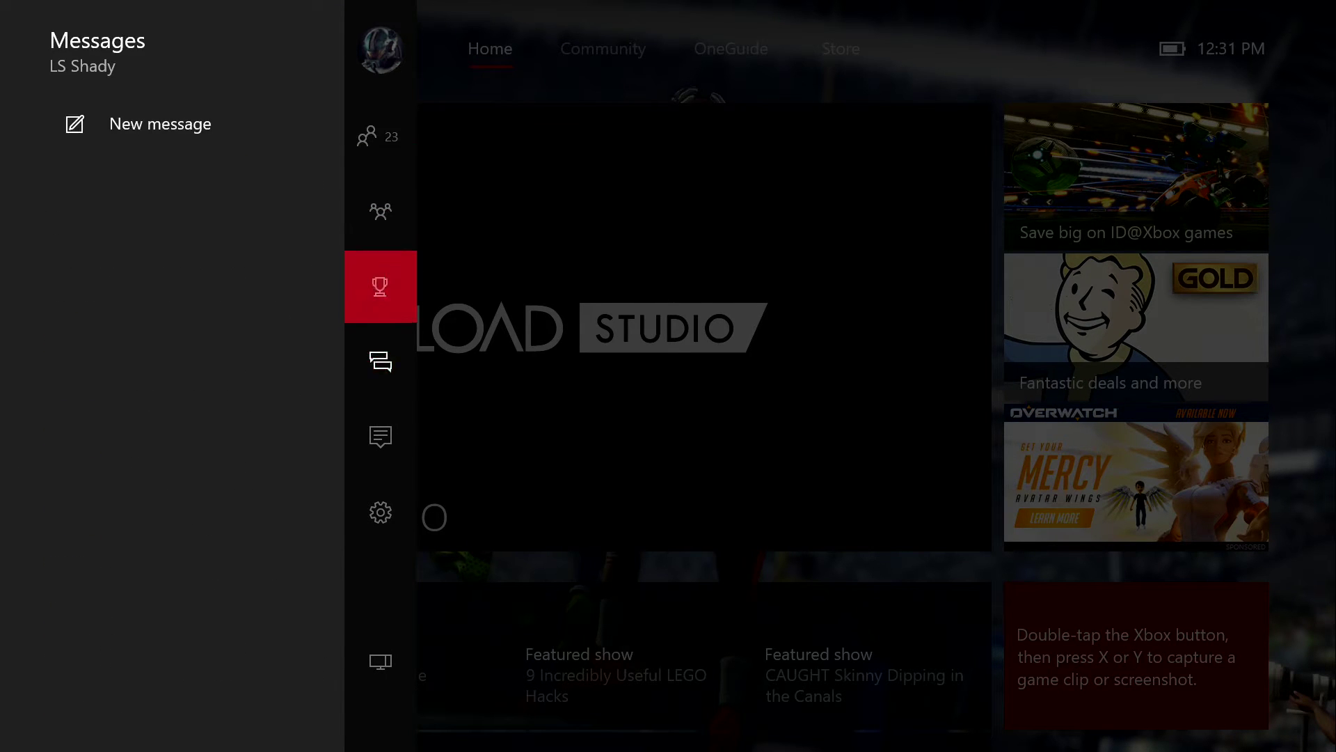
{"action": "key", "text": "Down"}
{"action": "key", "text": "Down"}
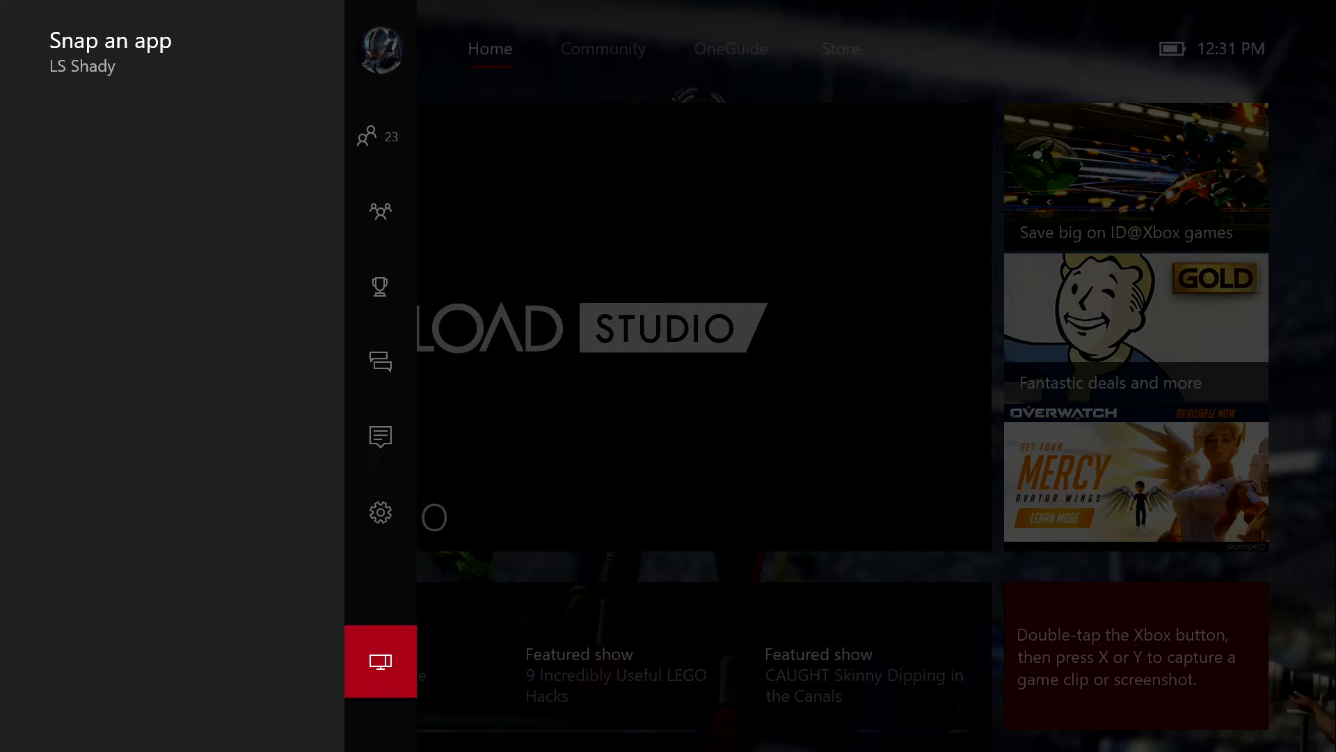
{"action": "key", "text": "Right"}
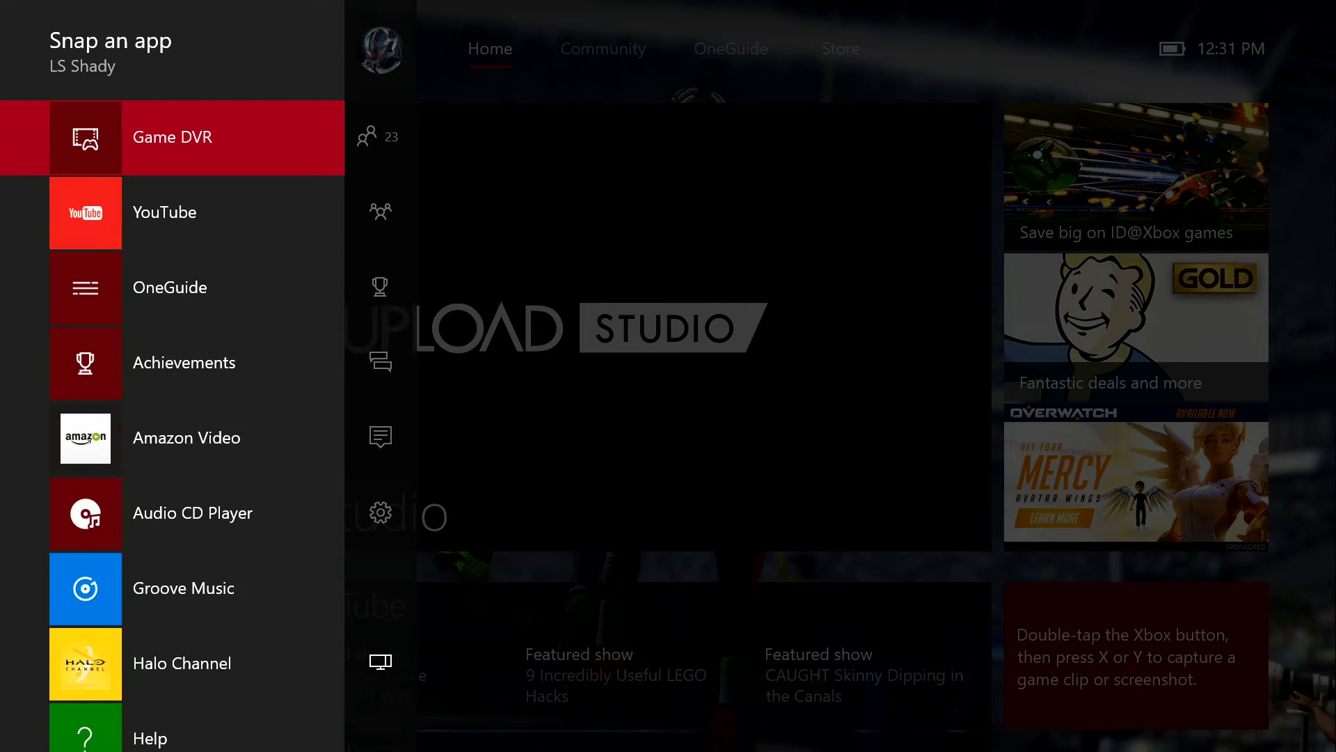
{"action": "key", "text": "Escape"}
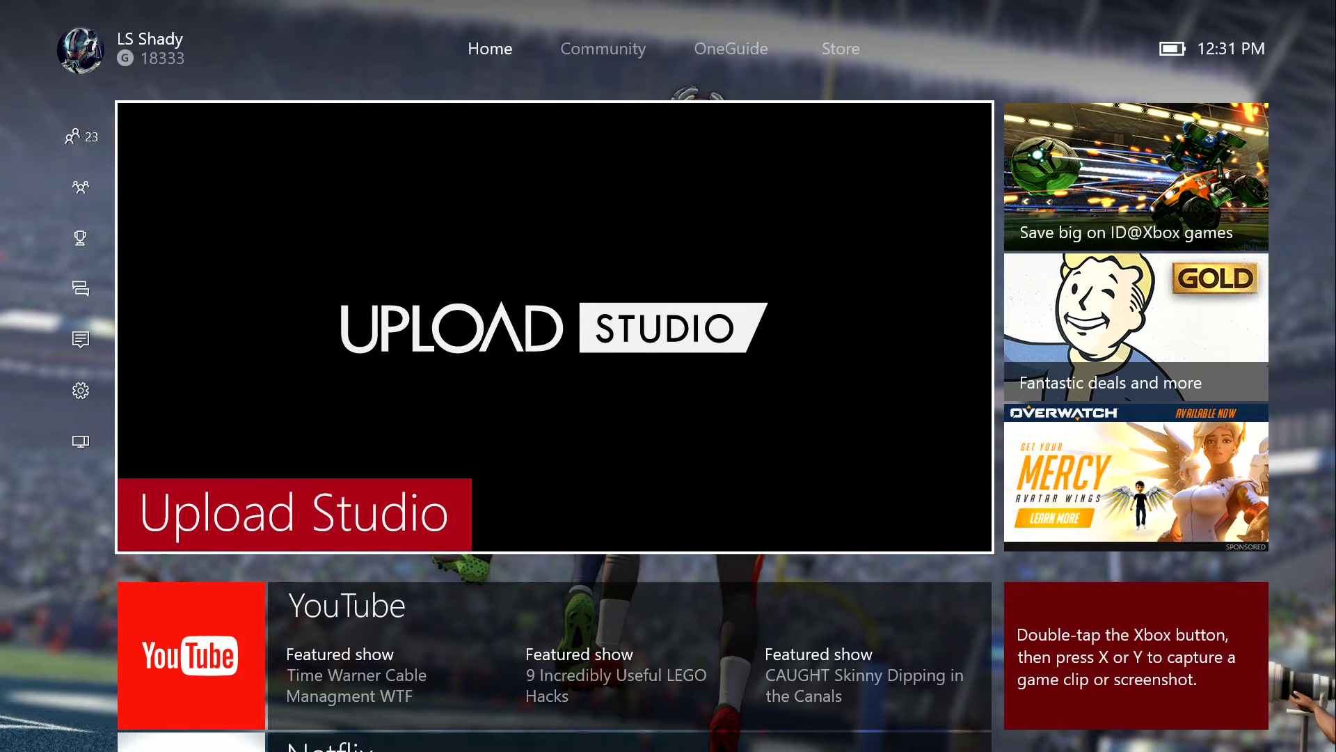
{"action": "key", "text": "Left"}
{"action": "key", "text": "Up"}
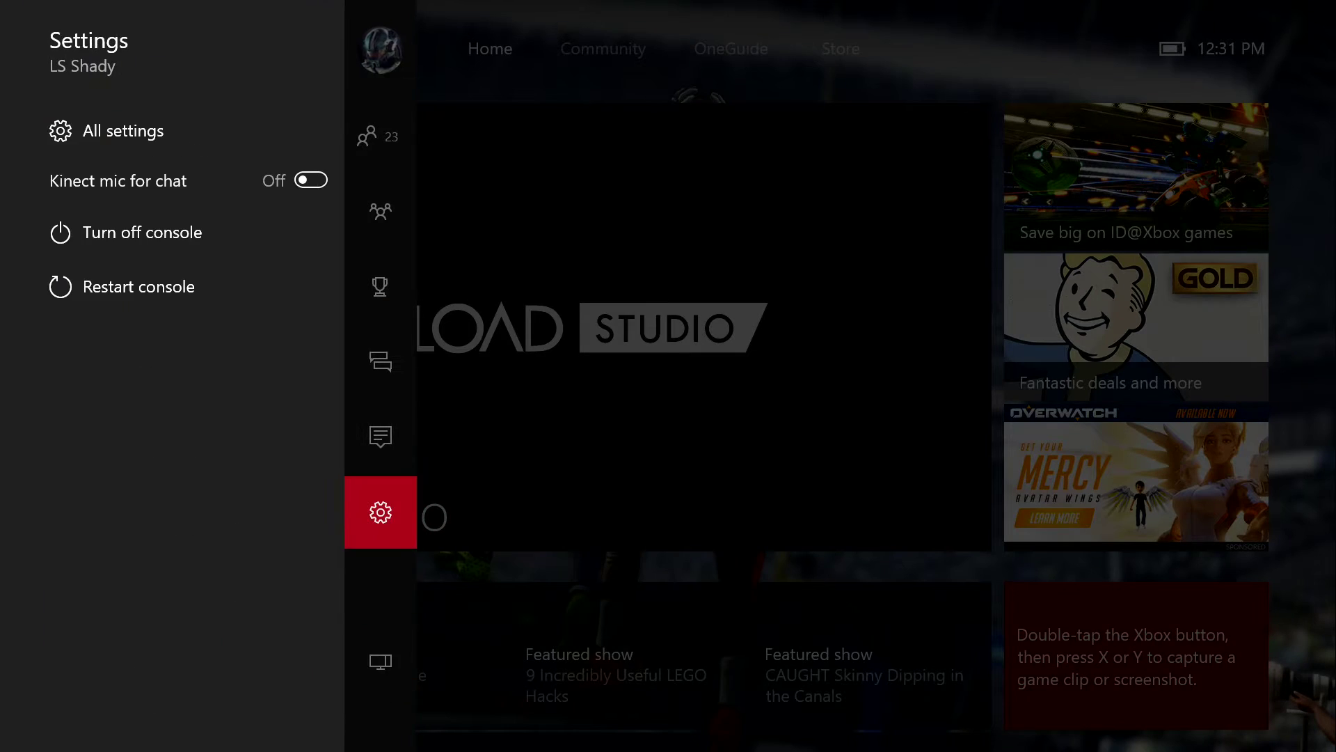
{"action": "key", "text": "Down"}
{"action": "key", "text": "Right"}
{"action": "key", "text": "Up"}
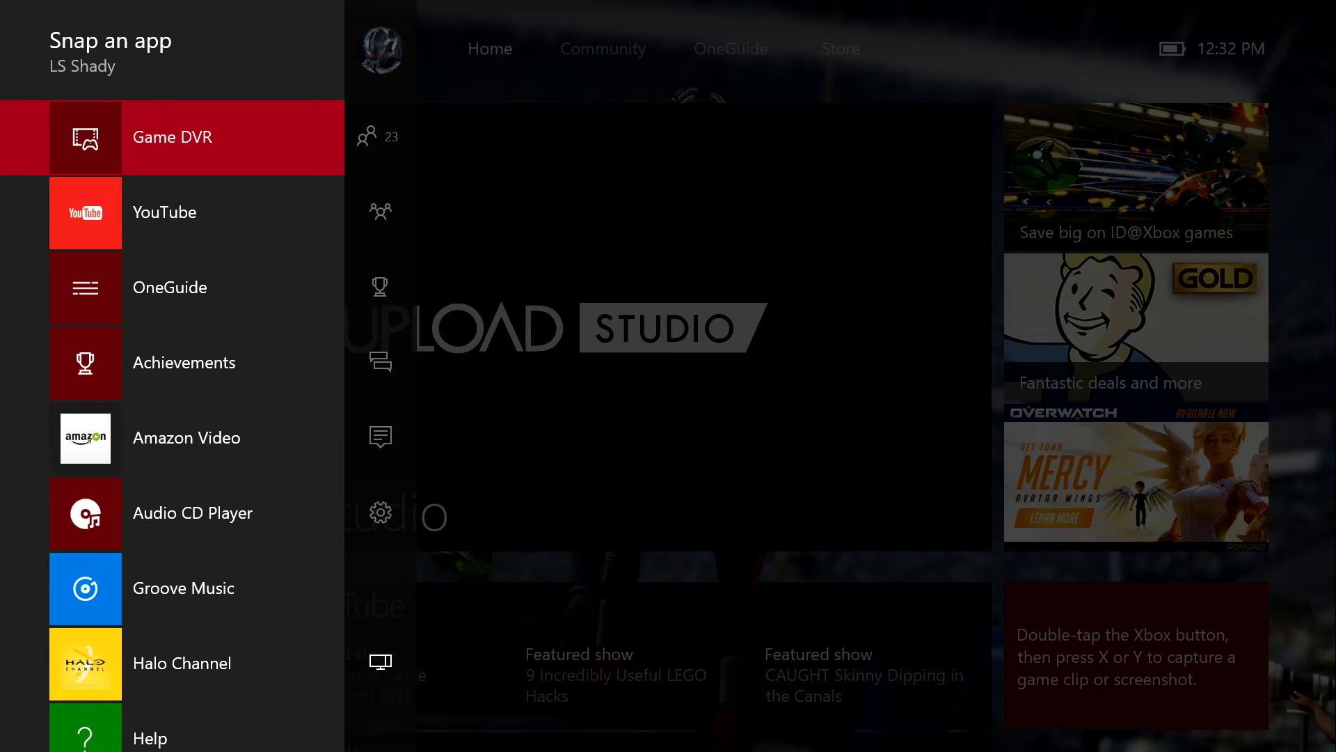
{"action": "key", "text": "Escape"}
Close the guide and go up Home to the Upload Studio hero tile to launch it
{"action": "key", "text": "Right"}
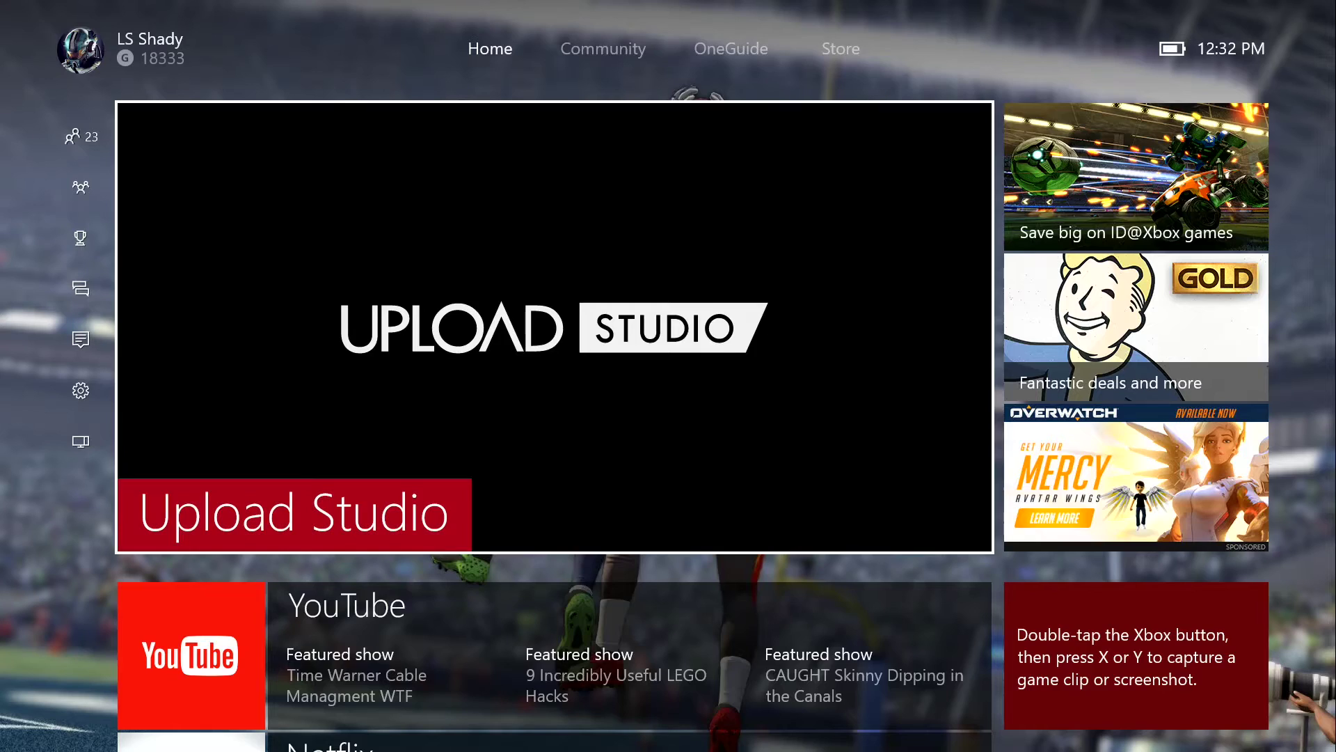
{"action": "key", "text": "Down"}
{"action": "key", "text": "Down"}
{"action": "key", "text": "Down"}
{"action": "key", "text": "Down"}
{"action": "key", "text": "Down"}
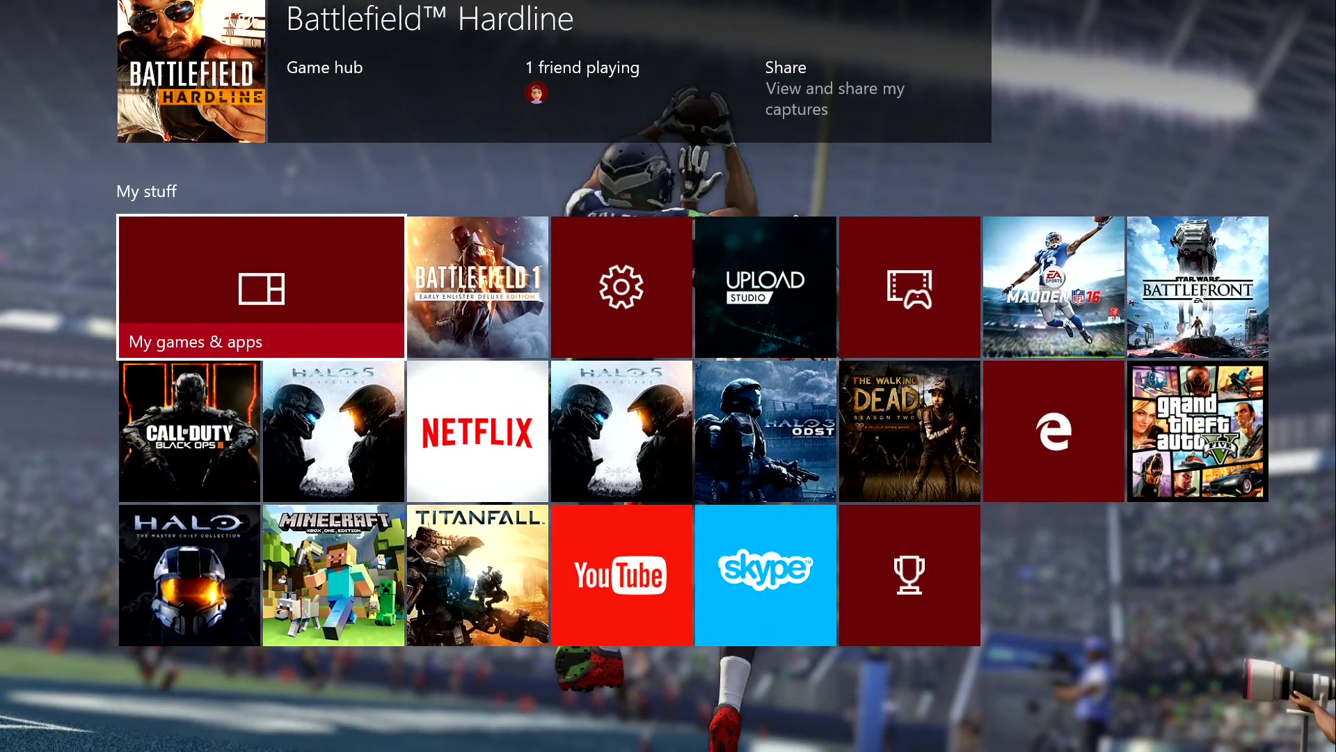
{"action": "key", "text": "Up"}
{"action": "key", "text": "Up"}
{"action": "key", "text": "Up"}
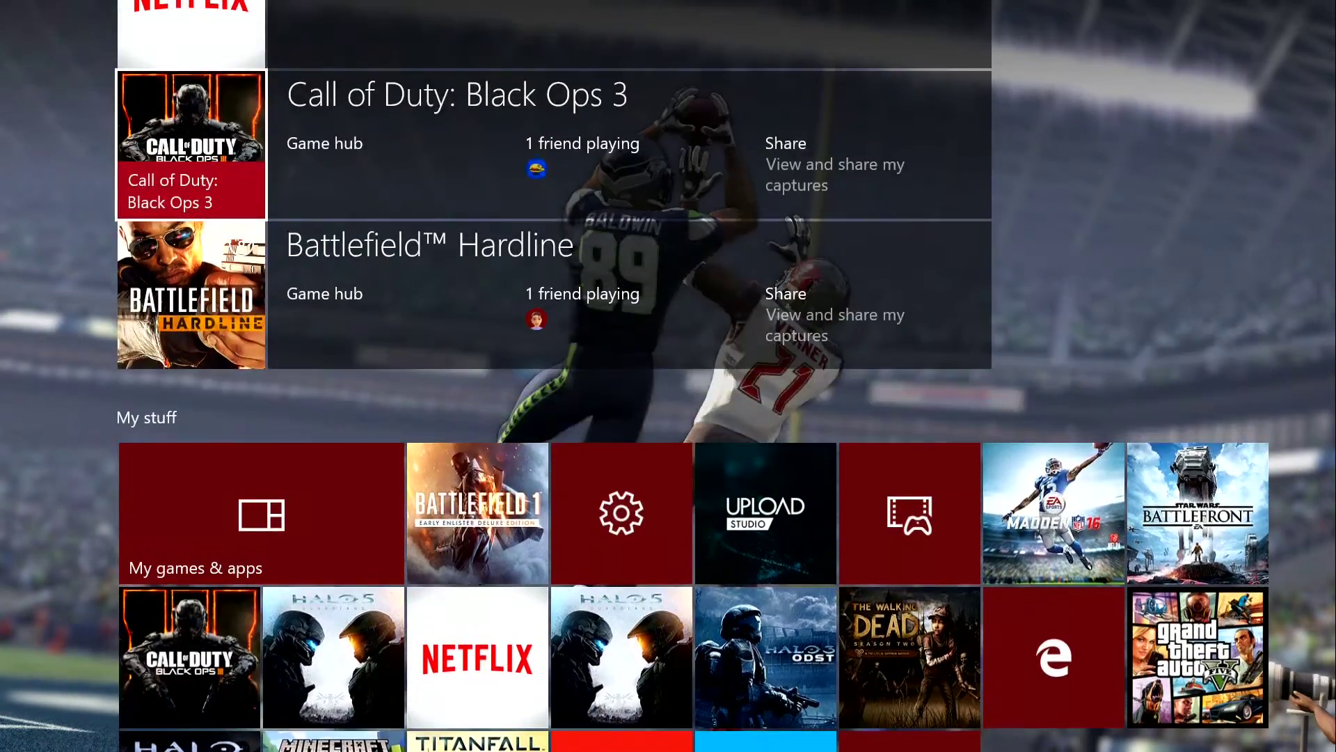
{"action": "key", "text": "Up"}
{"action": "key", "text": "Up"}
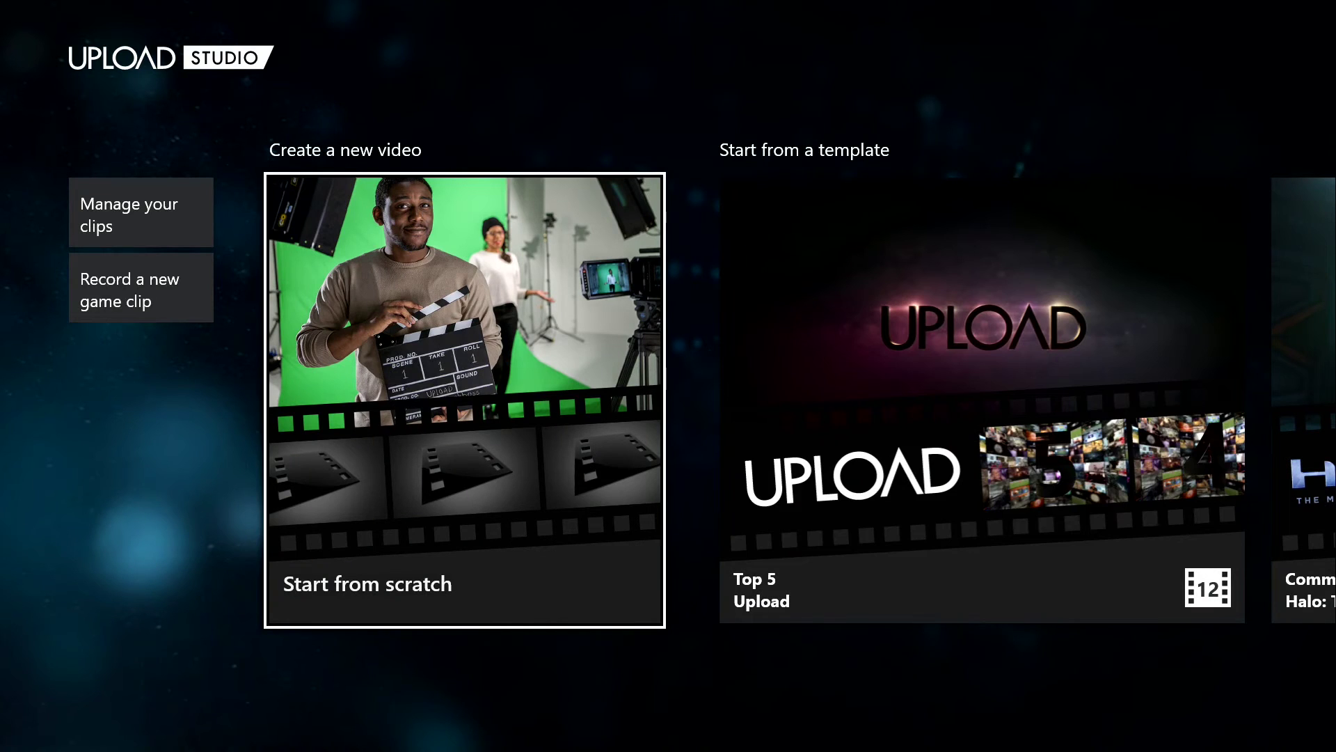
Start a new Upload Studio video from scratch and play its preview
{"action": "key", "text": "Return"}
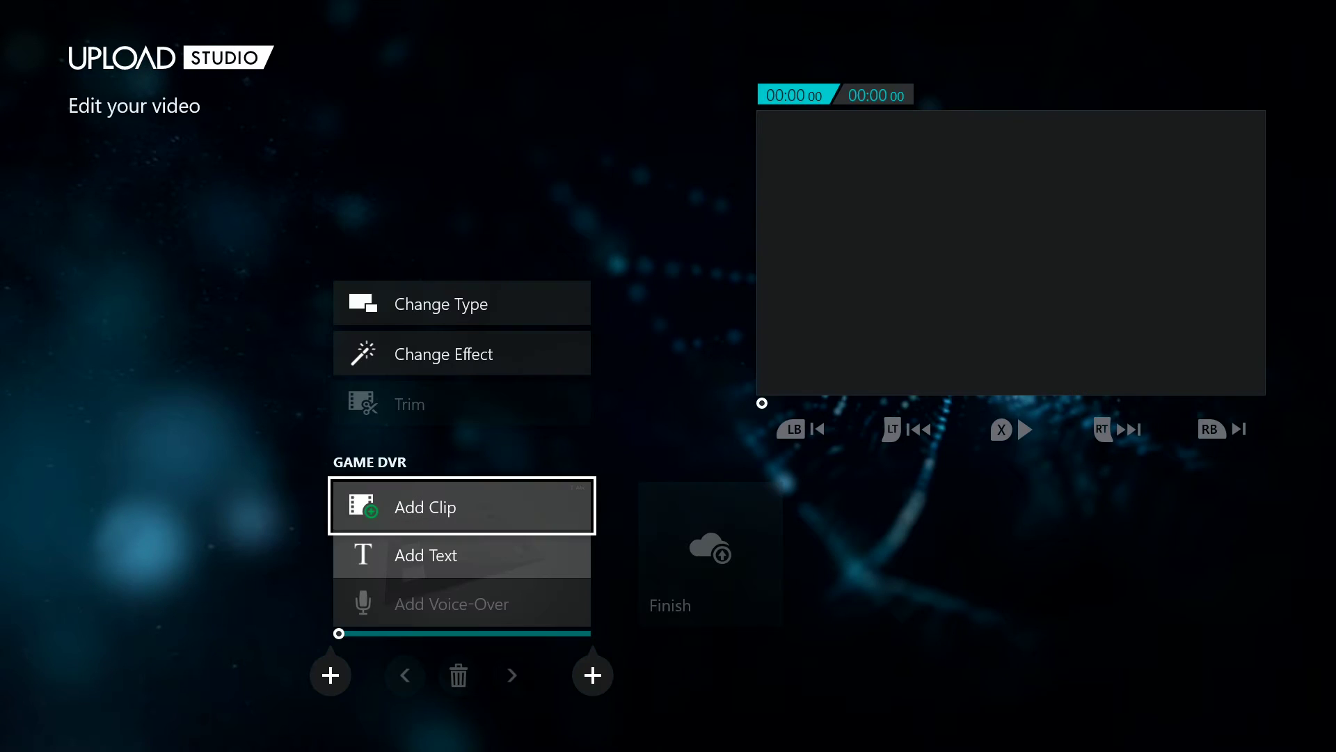
{"action": "key", "text": "Up"}
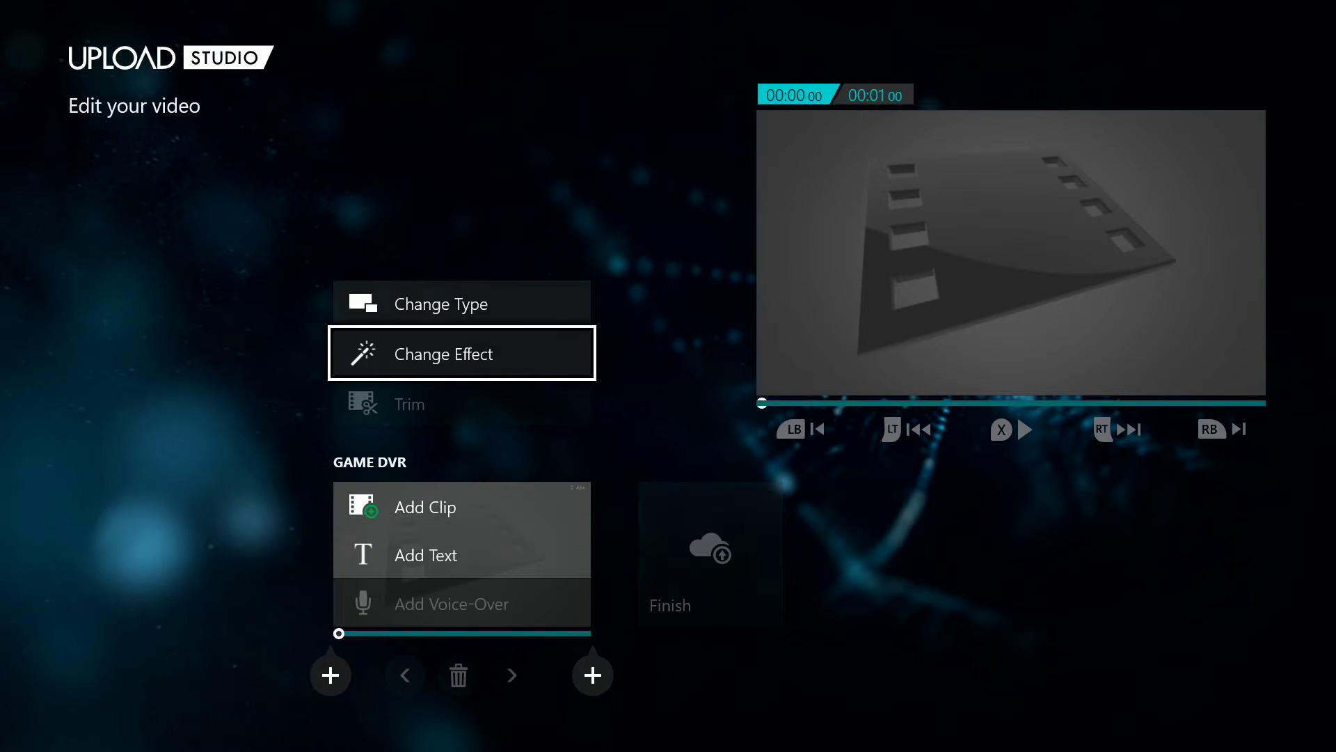
{"action": "key", "text": "Down"}
{"action": "key", "text": "Down"}
{"action": "key", "text": "Up"}
{"action": "key", "text": "Up"}
{"action": "key", "text": "space"}
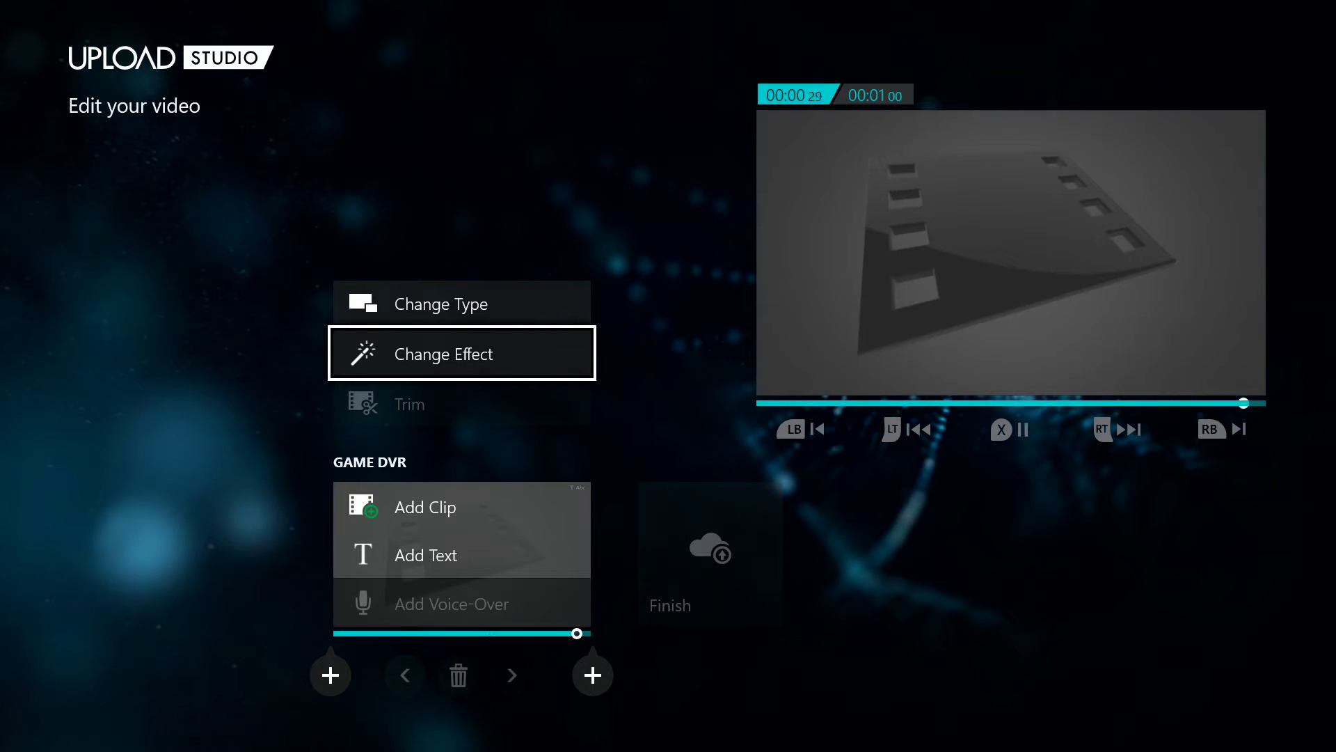
Browse the editor's options such as Change Effect and Add Text
{"action": "key", "text": "Down"}
{"action": "key", "text": "Down"}
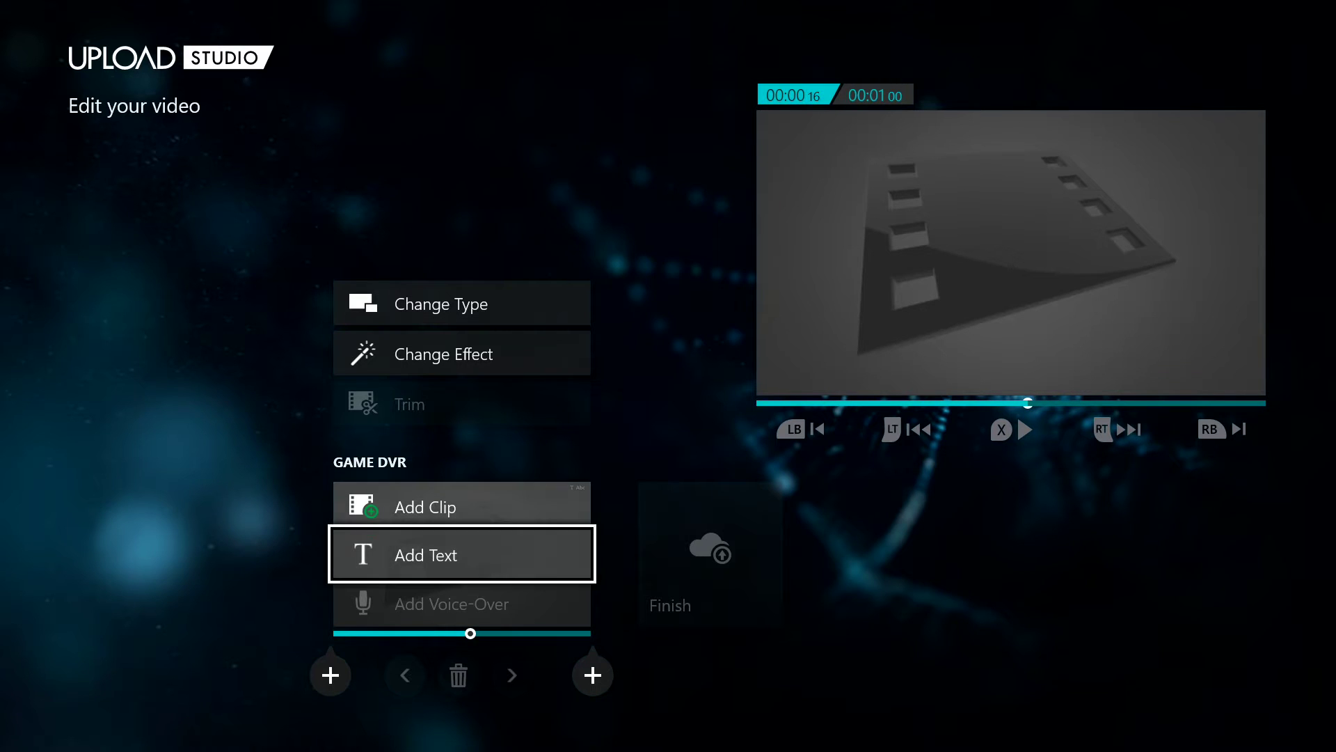
{"action": "key", "text": "Down"}
{"action": "key", "text": "Up"}
{"action": "key", "text": "Down"}
{"action": "key", "text": "Up"}
{"action": "key", "text": "Up"}
{"action": "key", "text": "Up"}
{"action": "key", "text": "Down"}
{"action": "key", "text": "Down"}
{"action": "key", "text": "Down"}
{"action": "key", "text": "Up"}
{"action": "key", "text": "Up"}
{"action": "key", "text": "Up"}
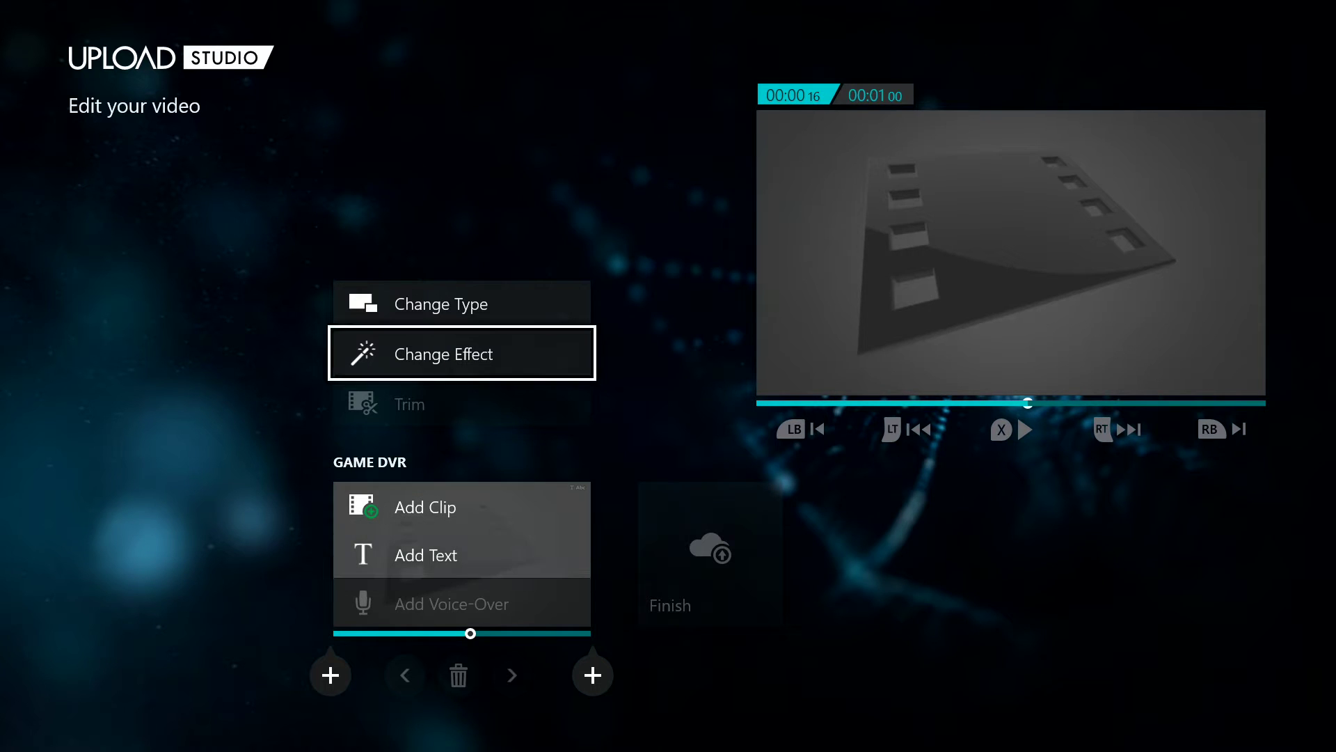
Check the Add Clip and segment-type options, then go Home leaving the 1-second project open
{"action": "key", "text": "Down"}
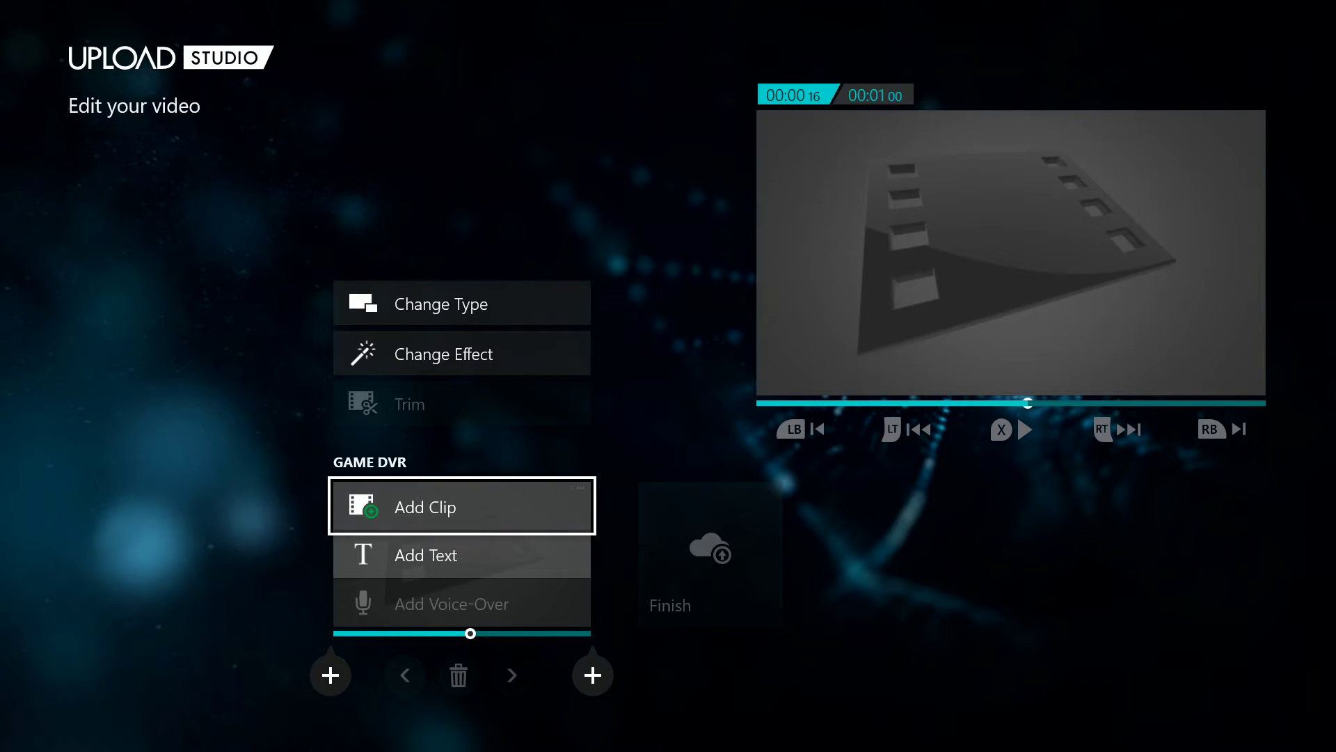
{"action": "key", "text": "Down"}
{"action": "key", "text": "Down"}
{"action": "key", "text": "Up"}
{"action": "key", "text": "Up"}
{"action": "key", "text": "Up"}
{"action": "key", "text": "Up"}
{"action": "key", "text": "Down"}
{"action": "key", "text": "Up"}
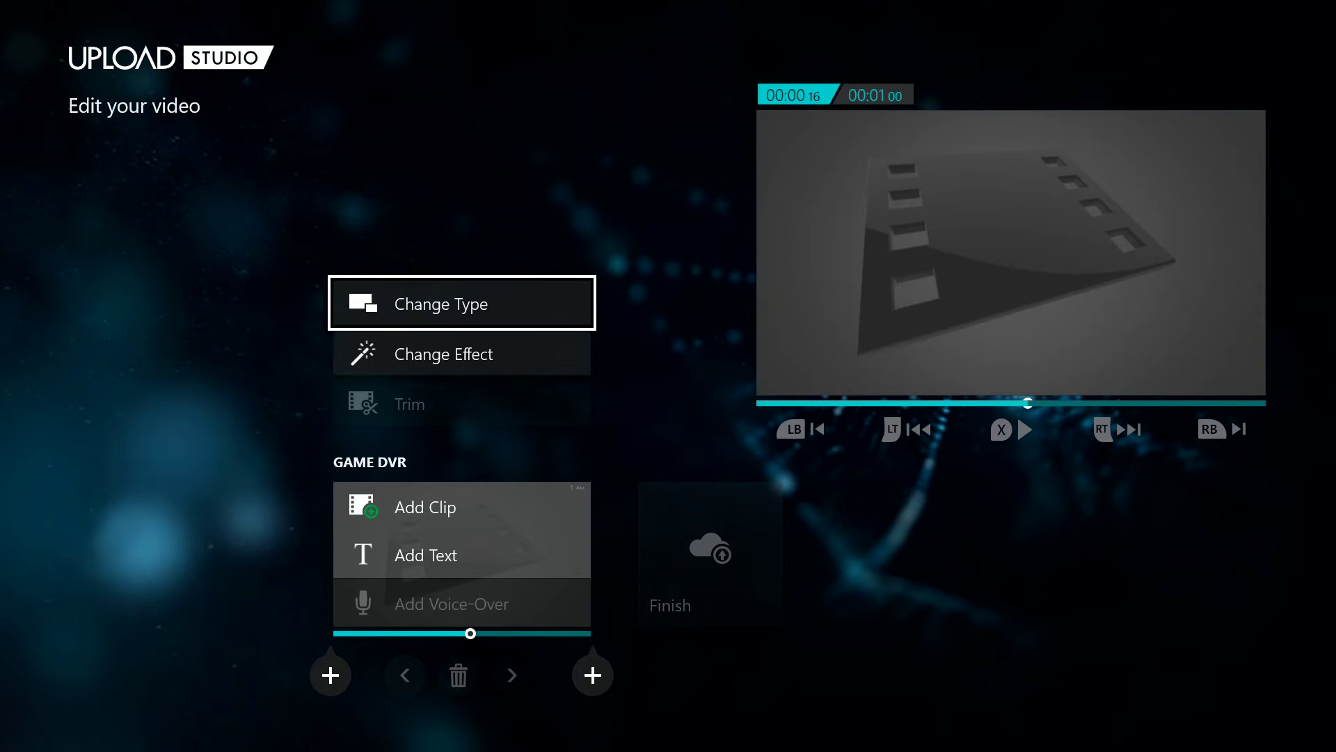
{"action": "key", "text": "Down"}
{"action": "key", "text": "Down"}
{"action": "key", "text": "Down"}
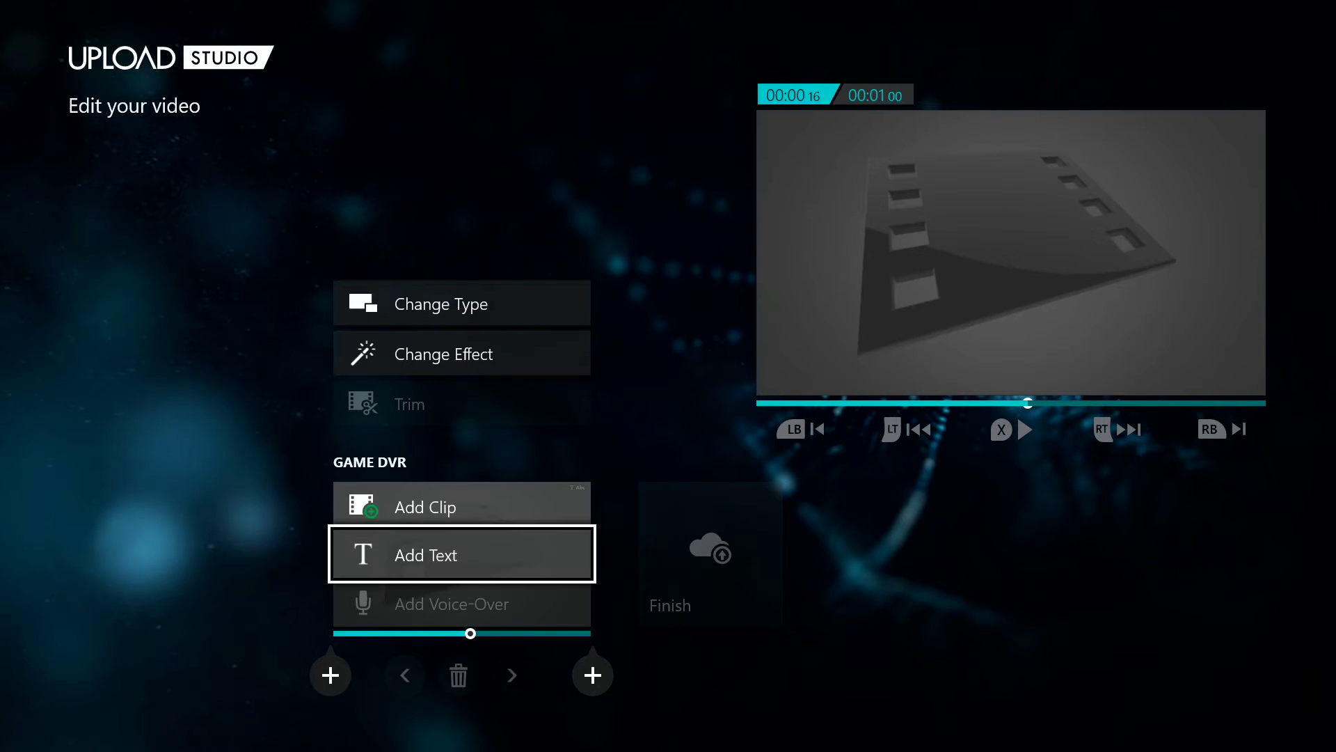
{"action": "key", "text": "super"}
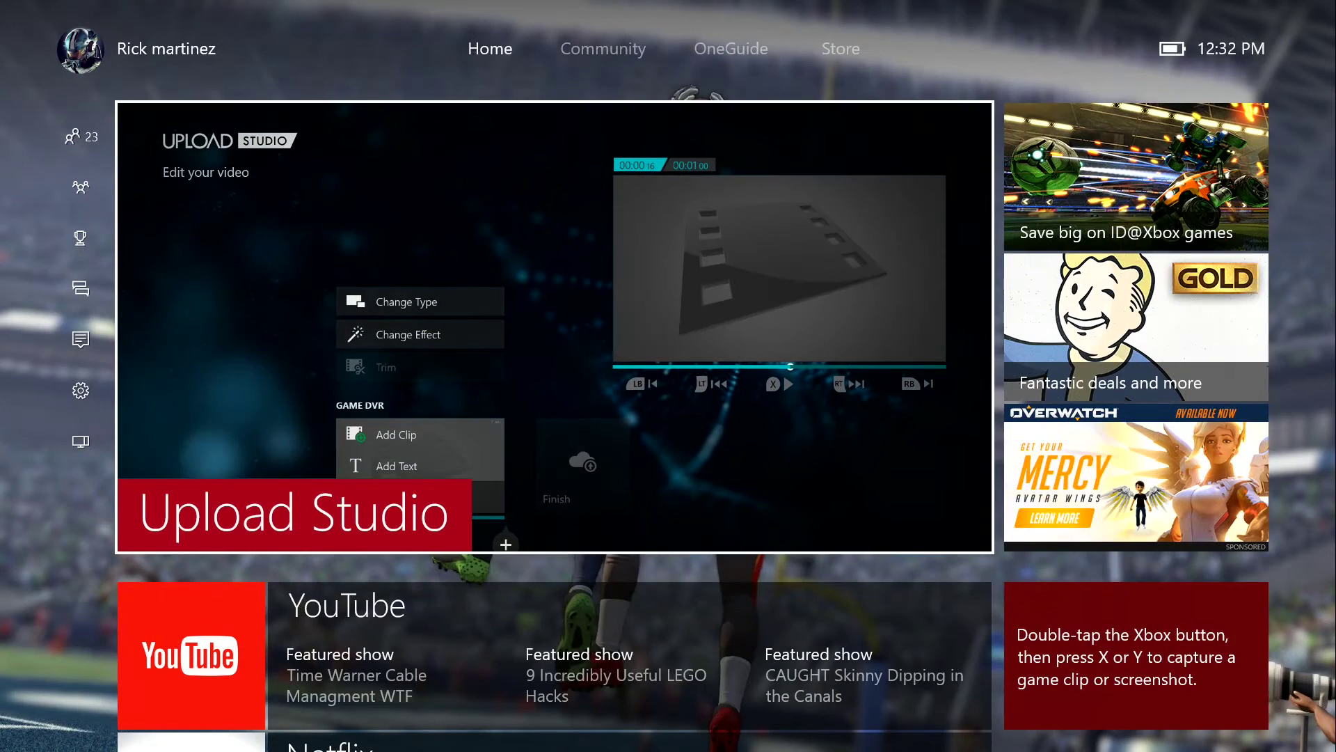
Bring Upload Studio back briefly, then choose Quit from its Home tile's menu
{"action": "key", "text": "Return"}
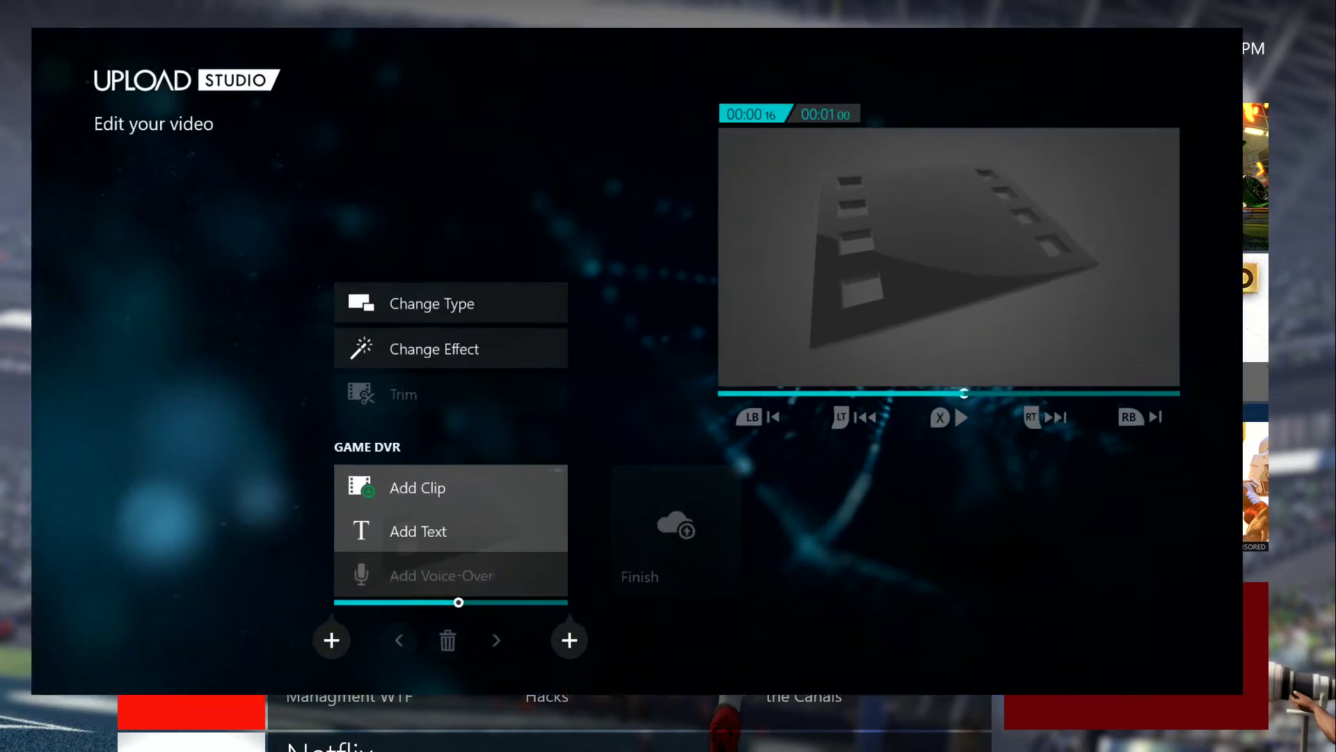
{"action": "key", "text": "super"}
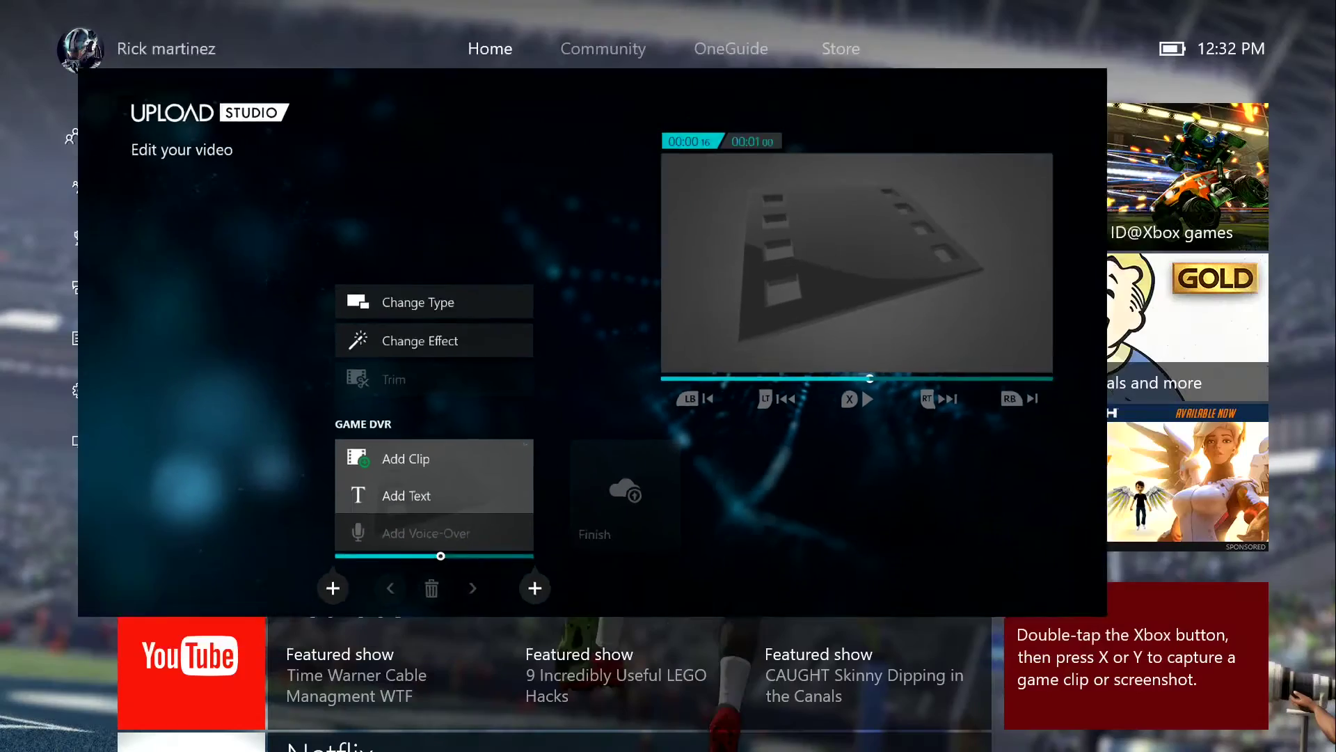
{"action": "key", "text": "Menu"}
{"action": "key", "text": "Down"}
{"action": "key", "text": "Down"}
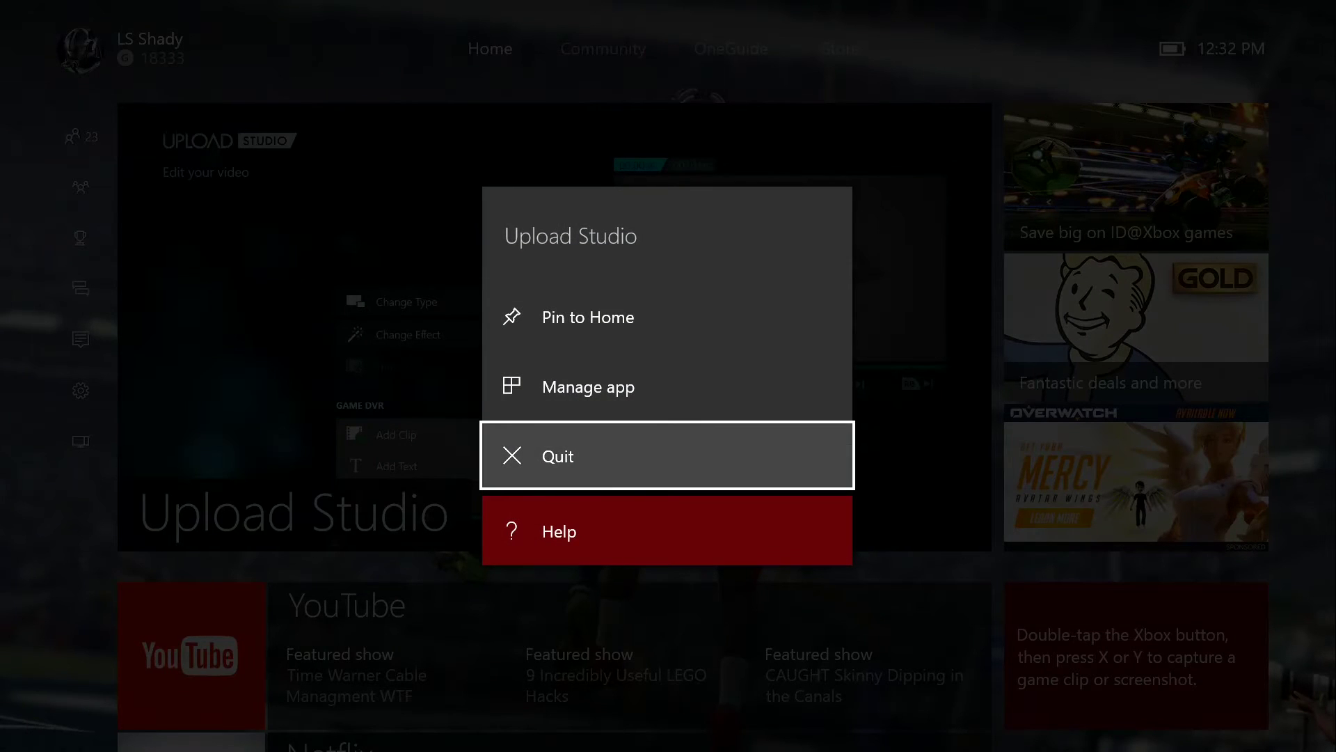
{"action": "key", "text": "Return"}
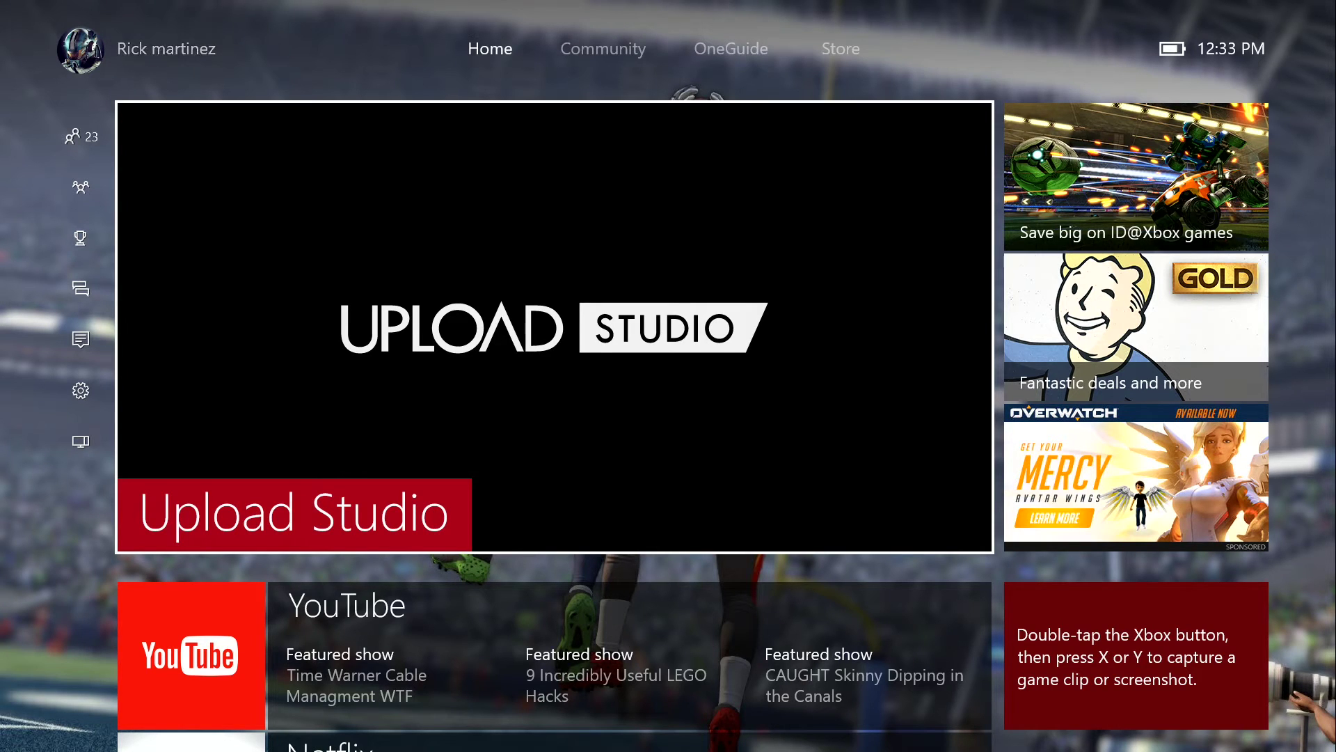
Dismiss the guide and launch YouTube from its pin below the Upload Studio tile
{"action": "key", "text": "super"}
{"action": "key", "text": "super"}
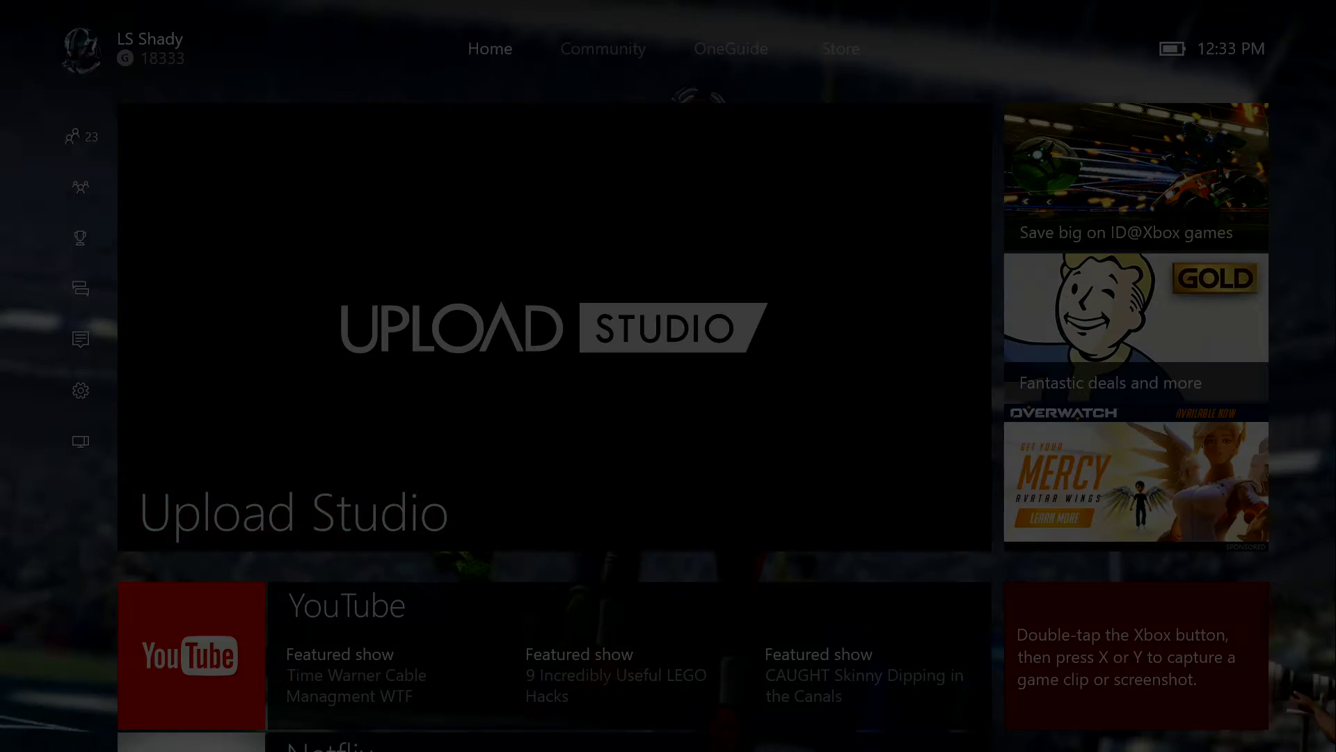
{"action": "key", "text": "Escape"}
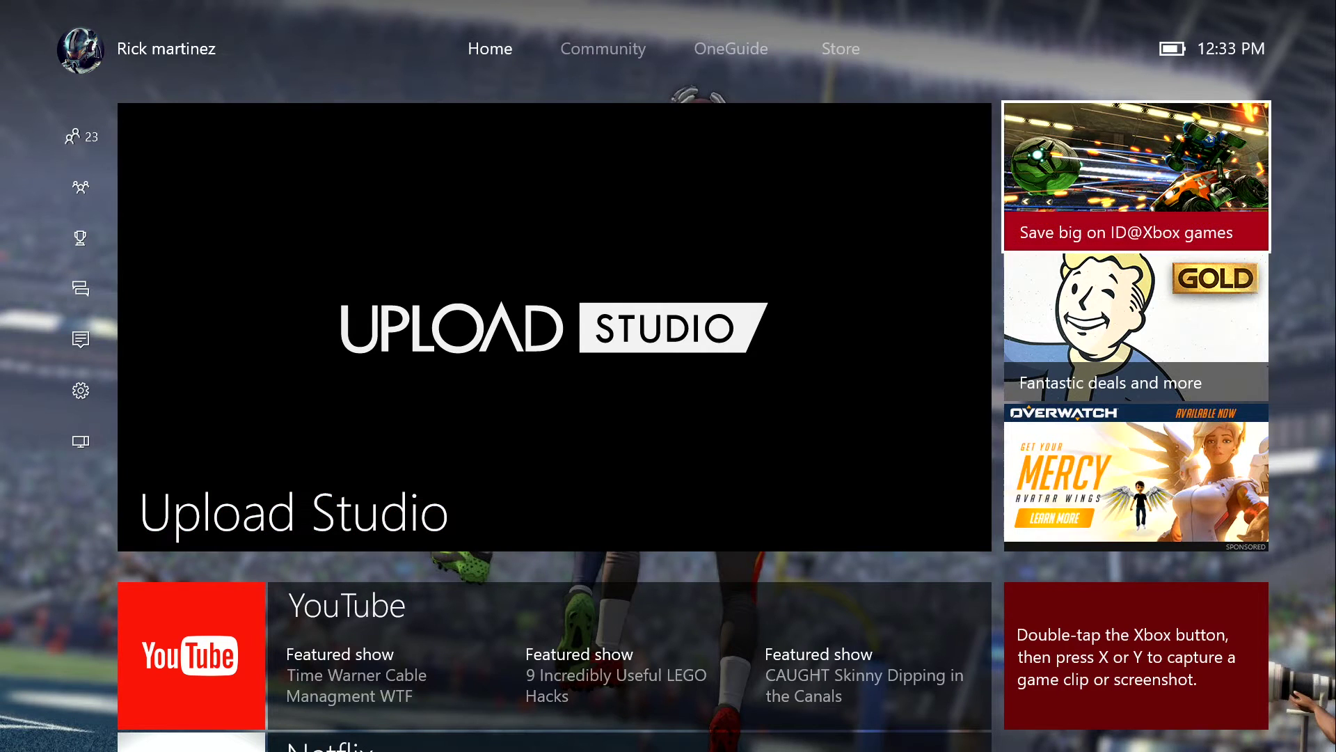
{"action": "key", "text": "Down"}
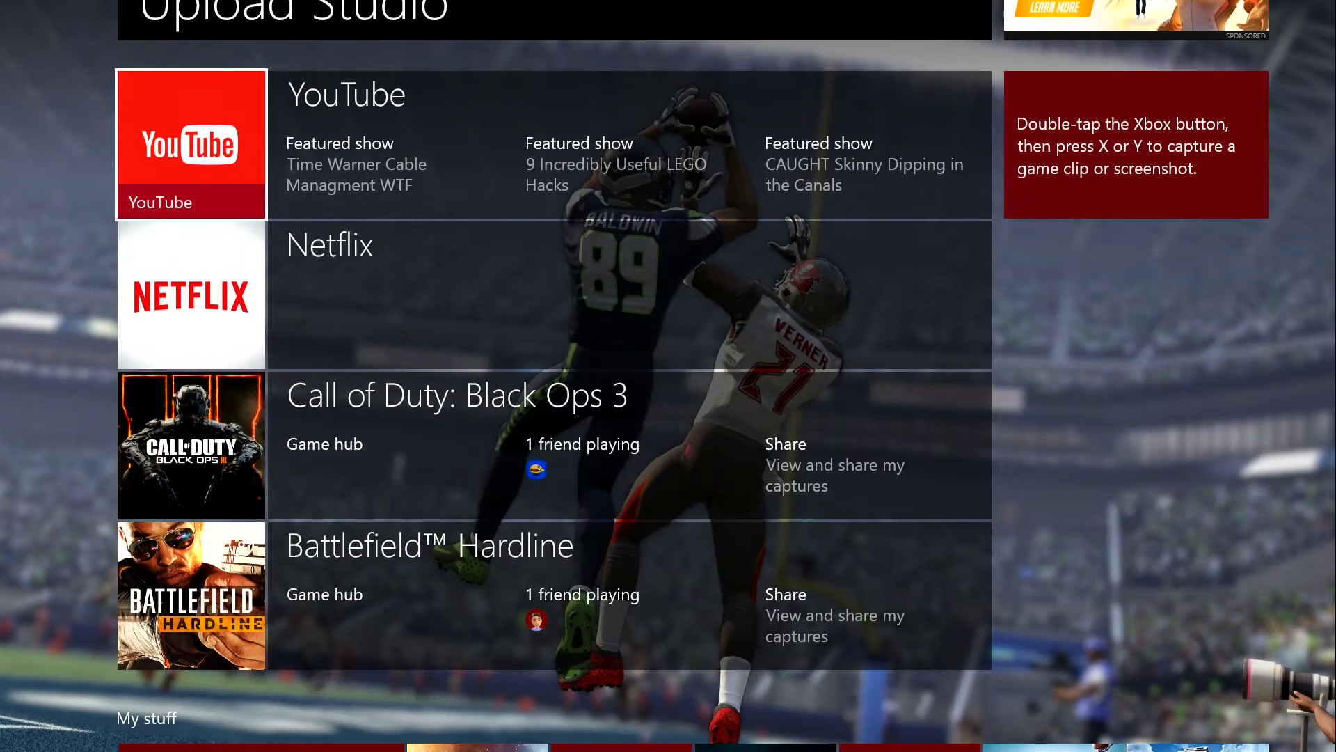
{"action": "key", "text": "Up"}
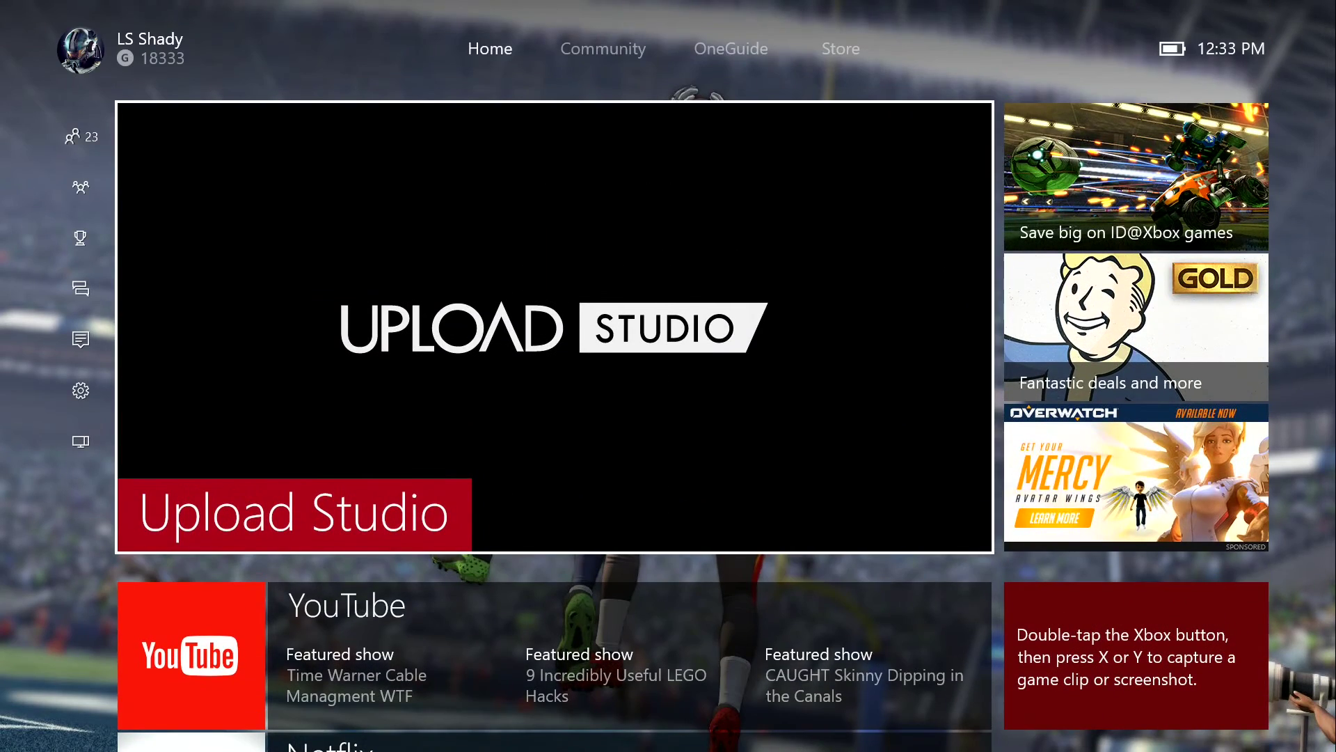
{"action": "key", "text": "Down"}
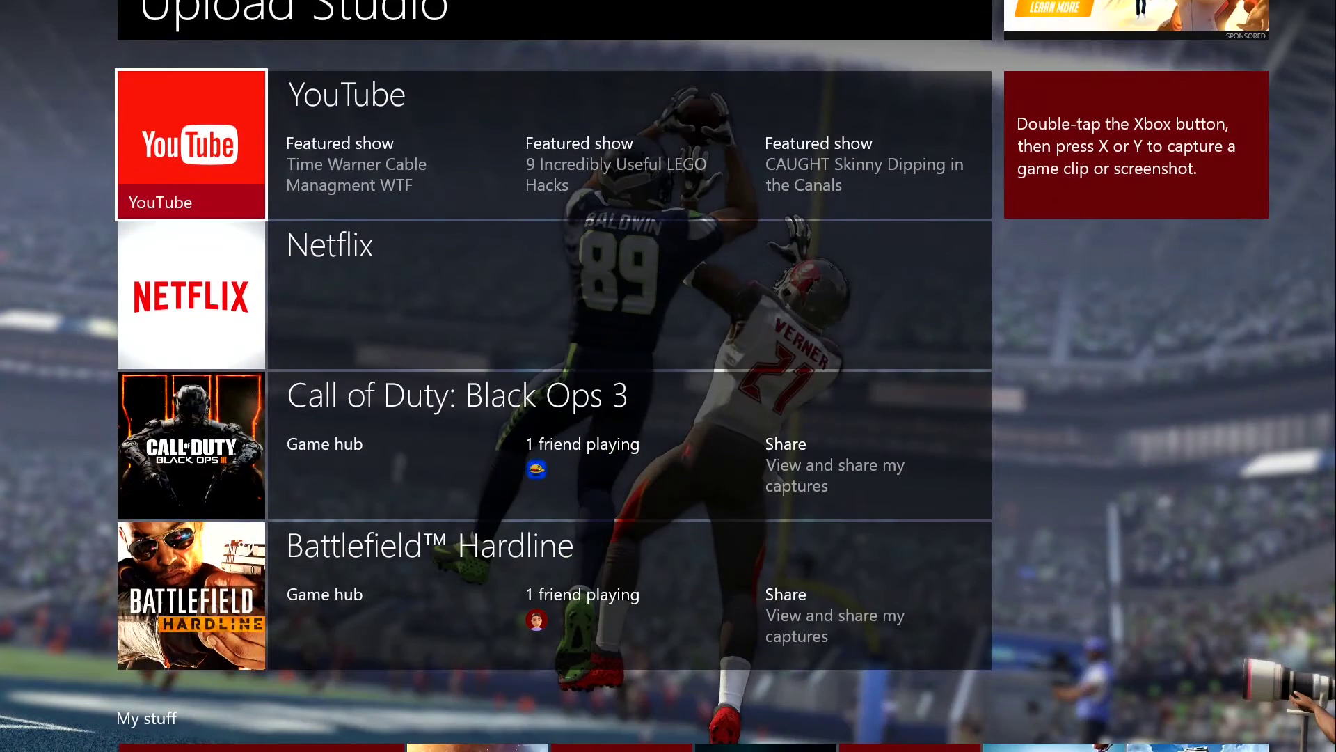
{"action": "key", "text": "Return"}
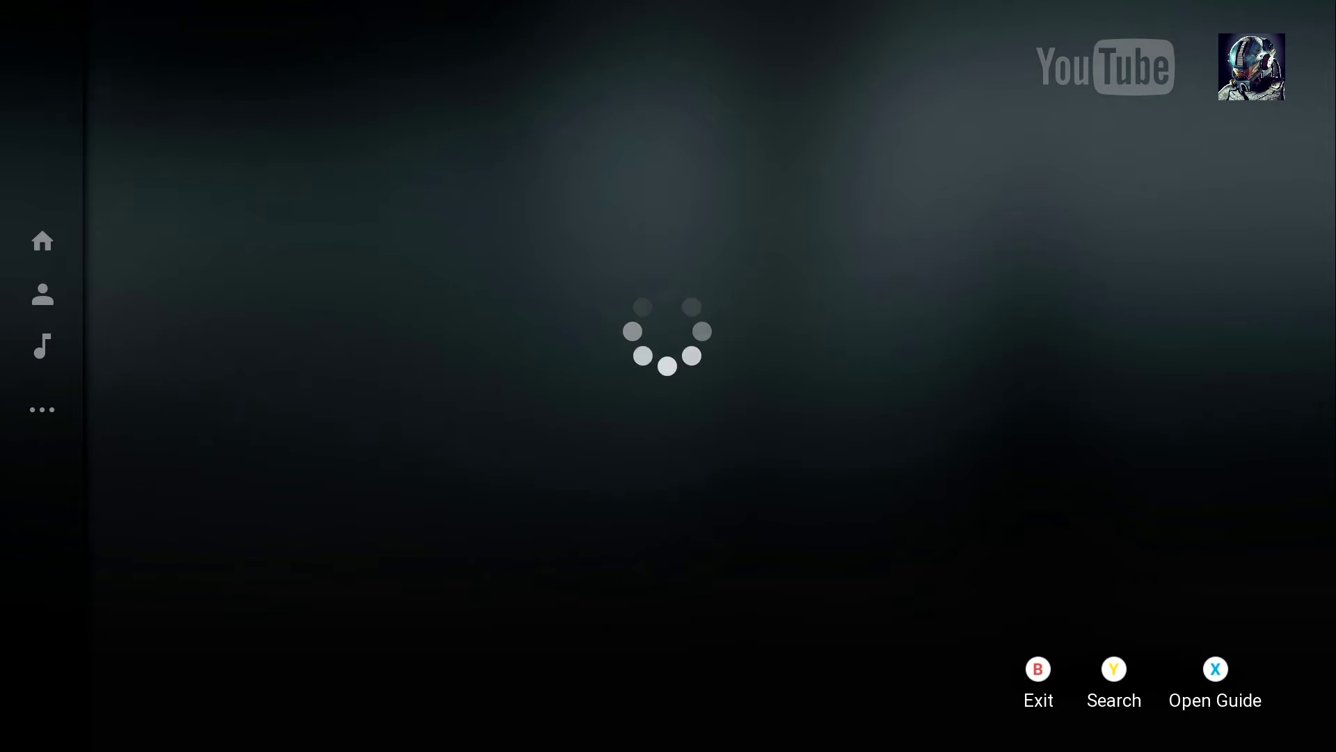
Open the Uploads section from the YouTube side menu
{"action": "key", "text": "Left"}
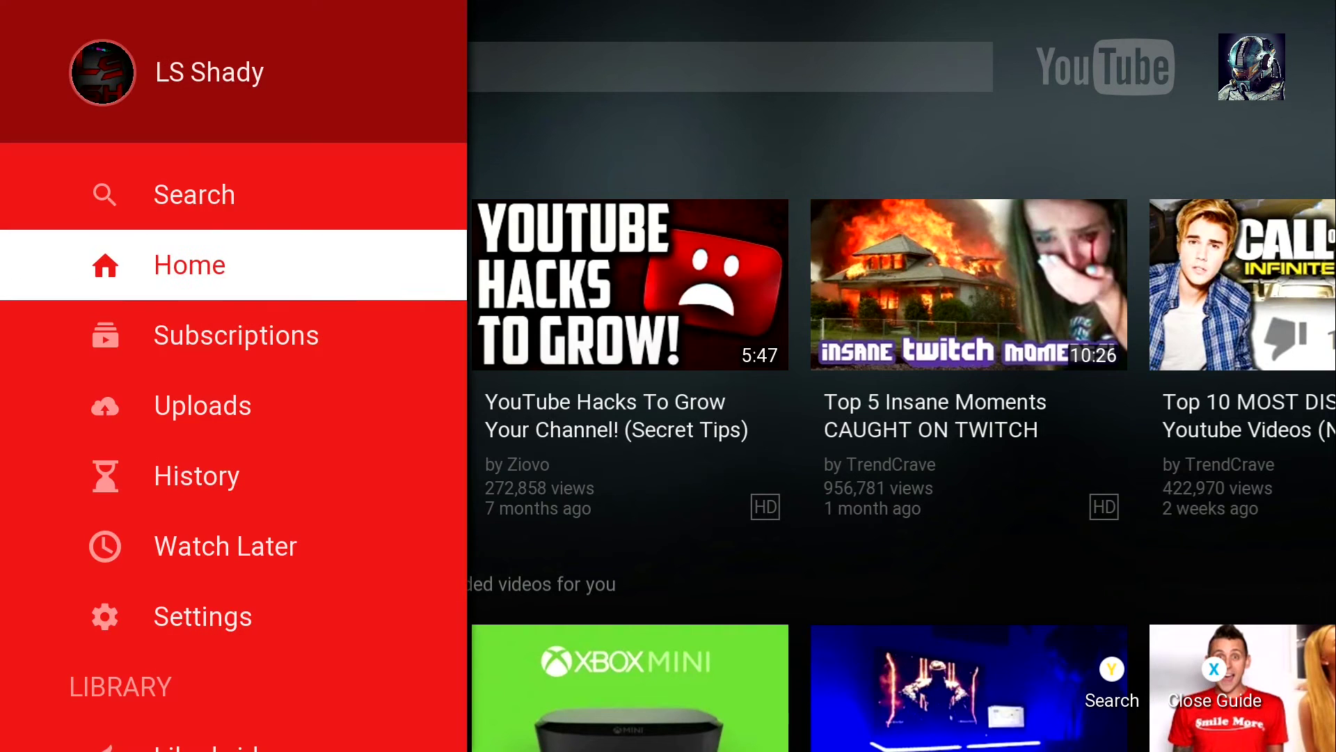
{"action": "key", "text": "Up"}
{"action": "key", "text": "Down"}
{"action": "key", "text": "Down"}
{"action": "key", "text": "Down"}
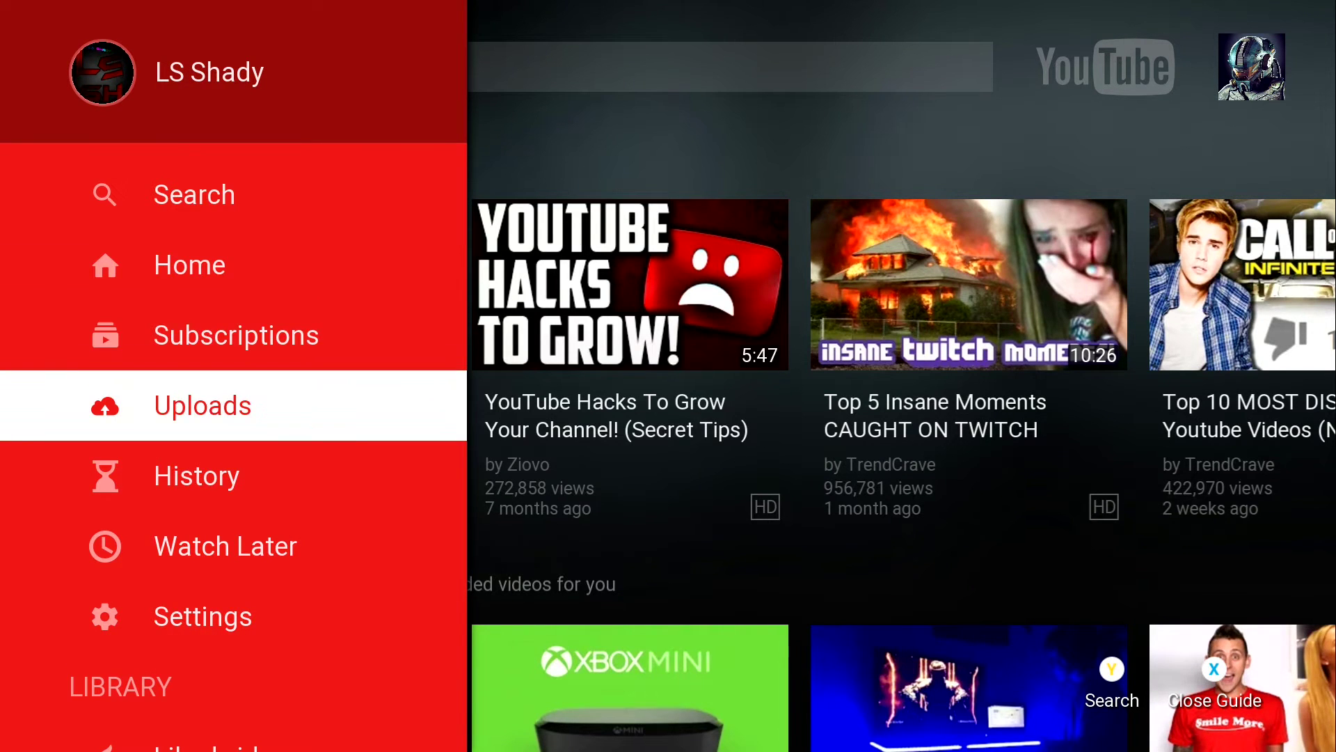
{"action": "key", "text": "Return"}
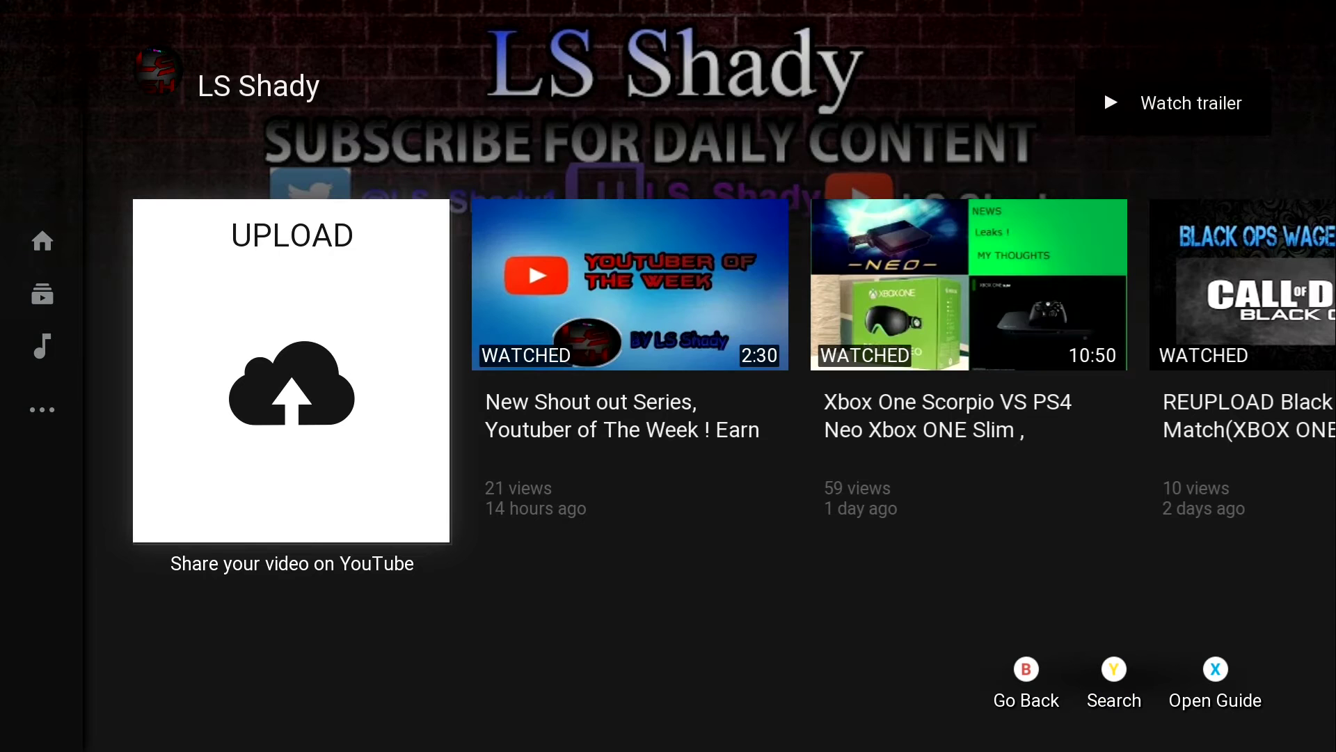
Start a new upload and choose the Halo 5: Guardians clip
{"action": "key", "text": "Return"}
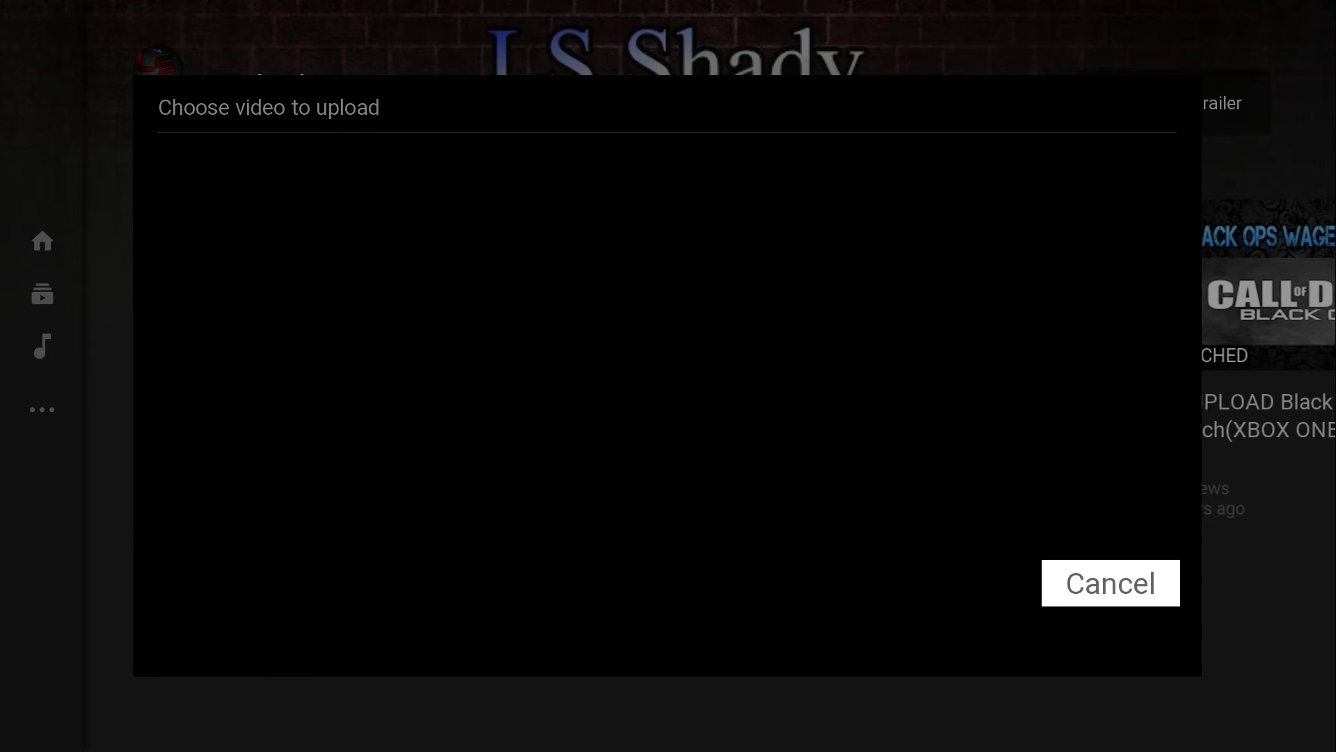
{"action": "key", "text": "Right"}
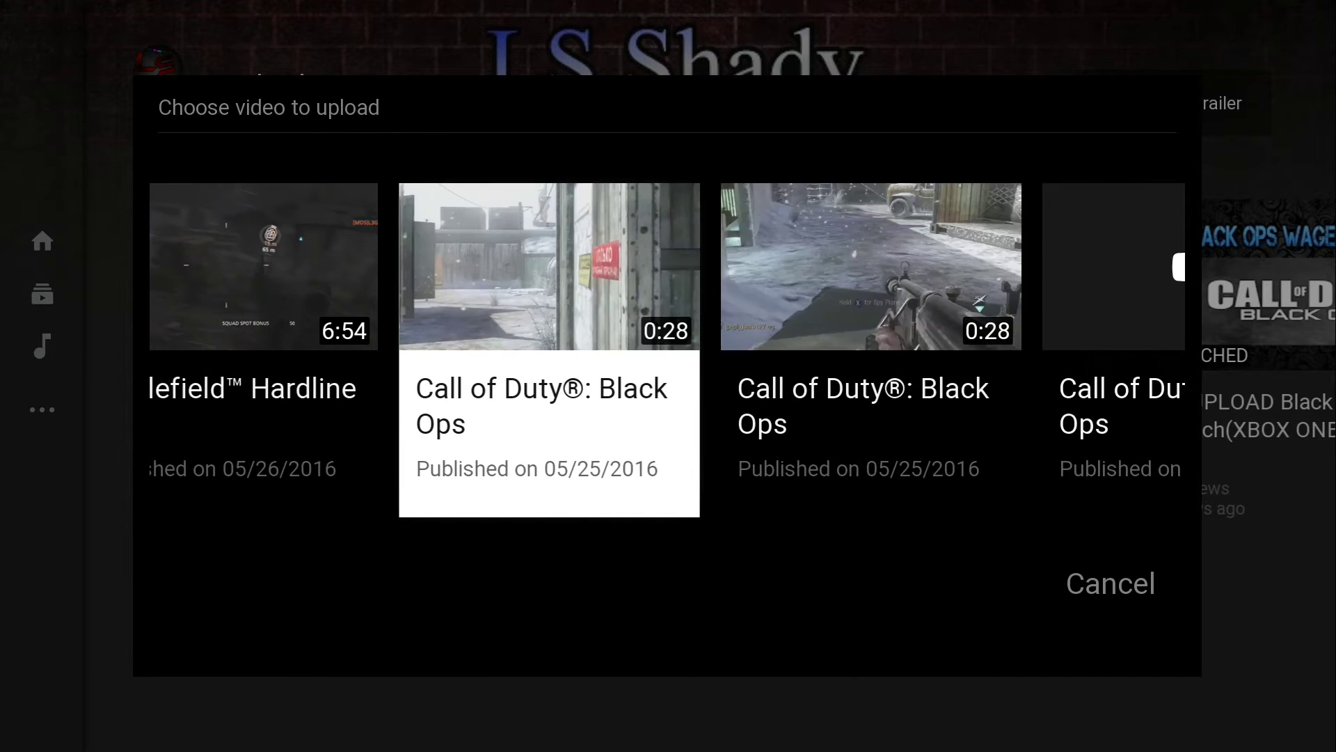
{"action": "key", "text": "Left"}
{"action": "key", "text": "Right"}
{"action": "key", "text": "Right"}
{"action": "key", "text": "Right"}
{"action": "key", "text": "Right"}
{"action": "key", "text": "Right"}
{"action": "key", "text": "Right"}
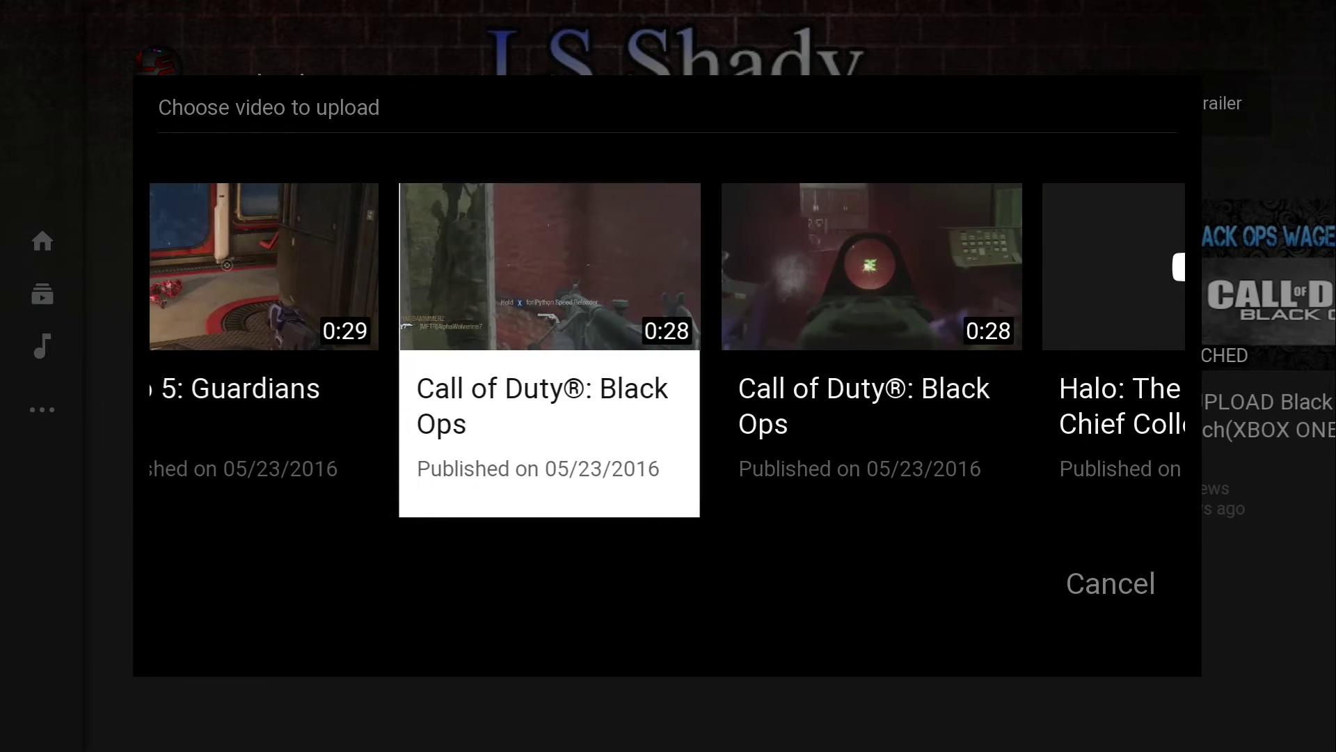
{"action": "key", "text": "Left"}
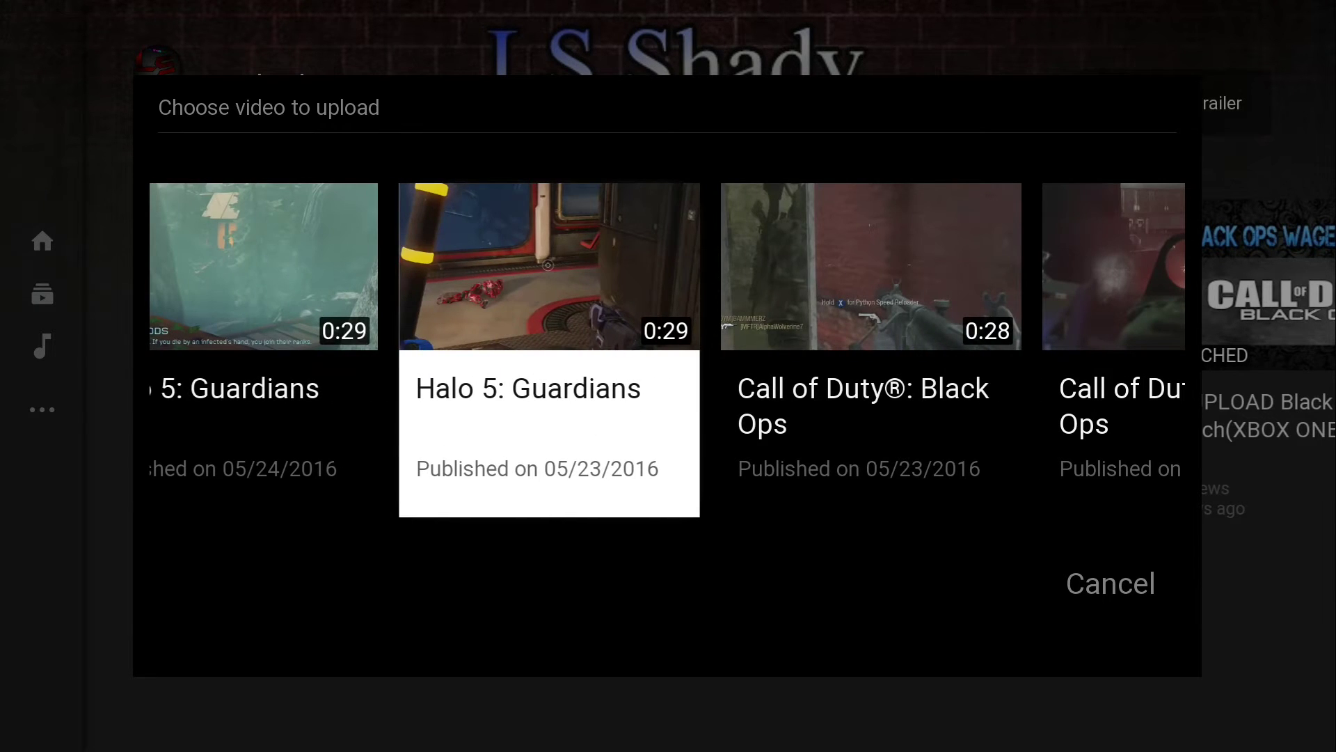
{"action": "key", "text": "Return"}
Review the upload's privacy choices, then back out to the channel page
{"action": "key", "text": "Down"}
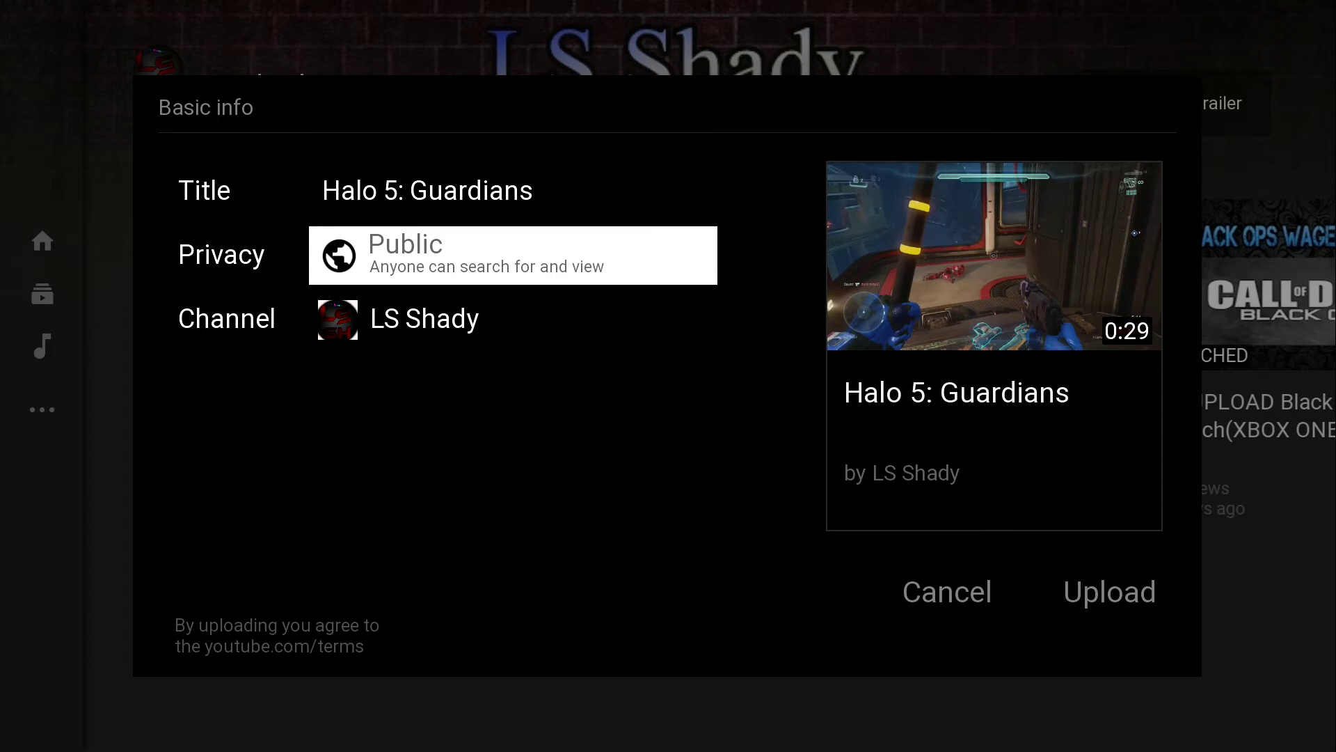
{"action": "key", "text": "Return"}
{"action": "key", "text": "Down"}
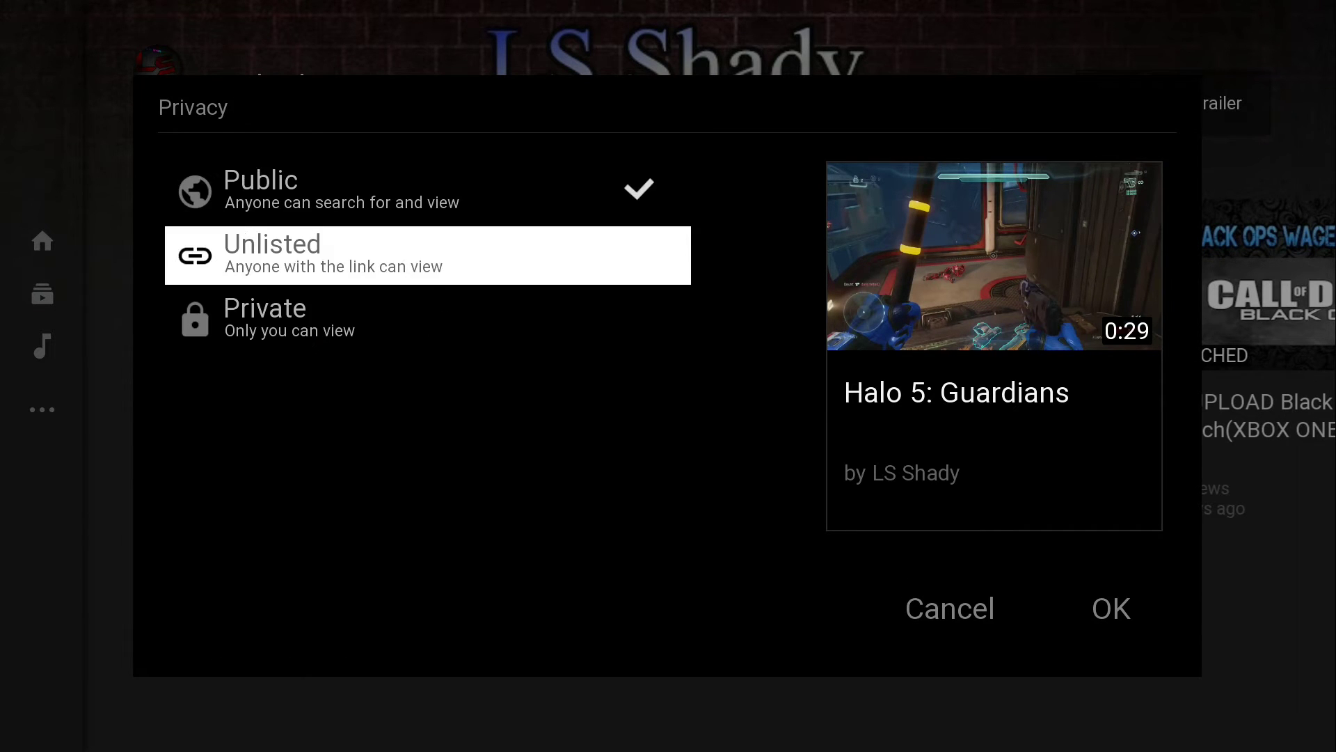
{"action": "key", "text": "Down"}
{"action": "key", "text": "Escape"}
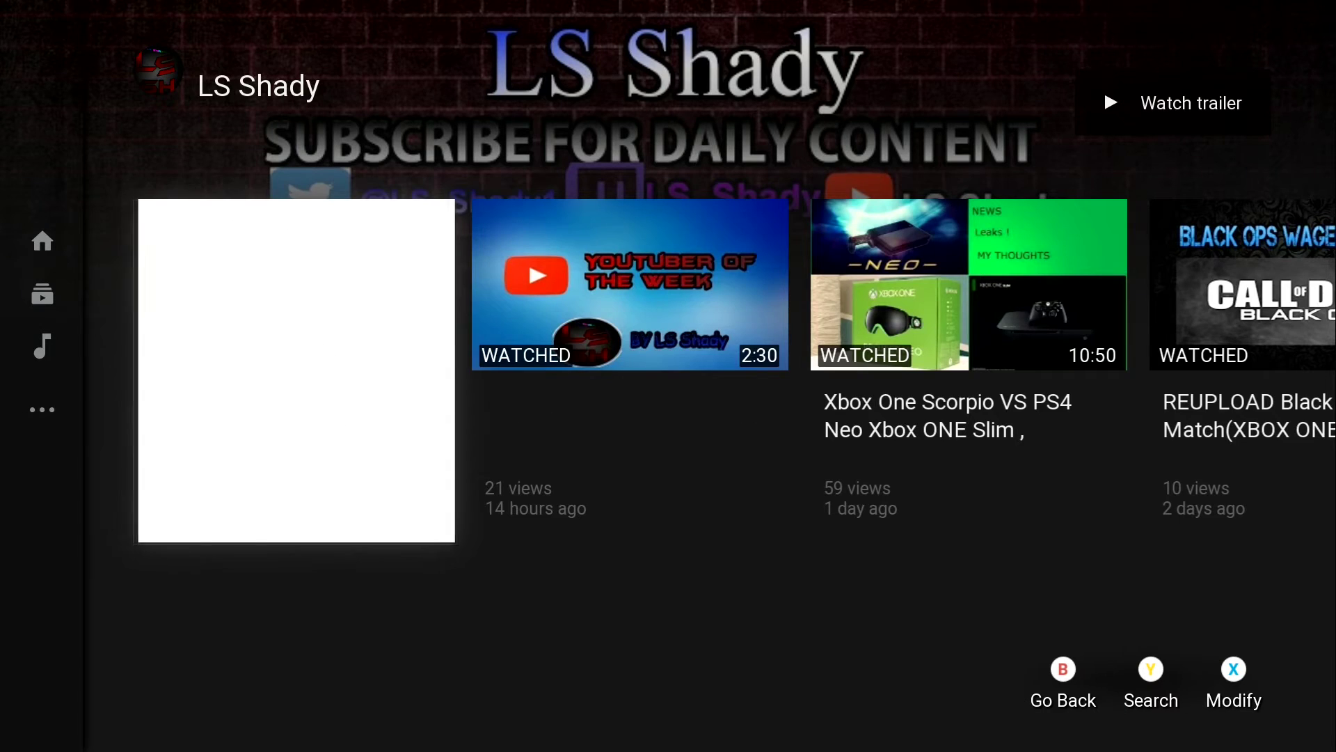
Scroll through the channel's uploaded videos, close the side guide, and go Home with YouTube running
{"action": "key", "text": "Right"}
{"action": "key", "text": "Right"}
{"action": "key", "text": "Right"}
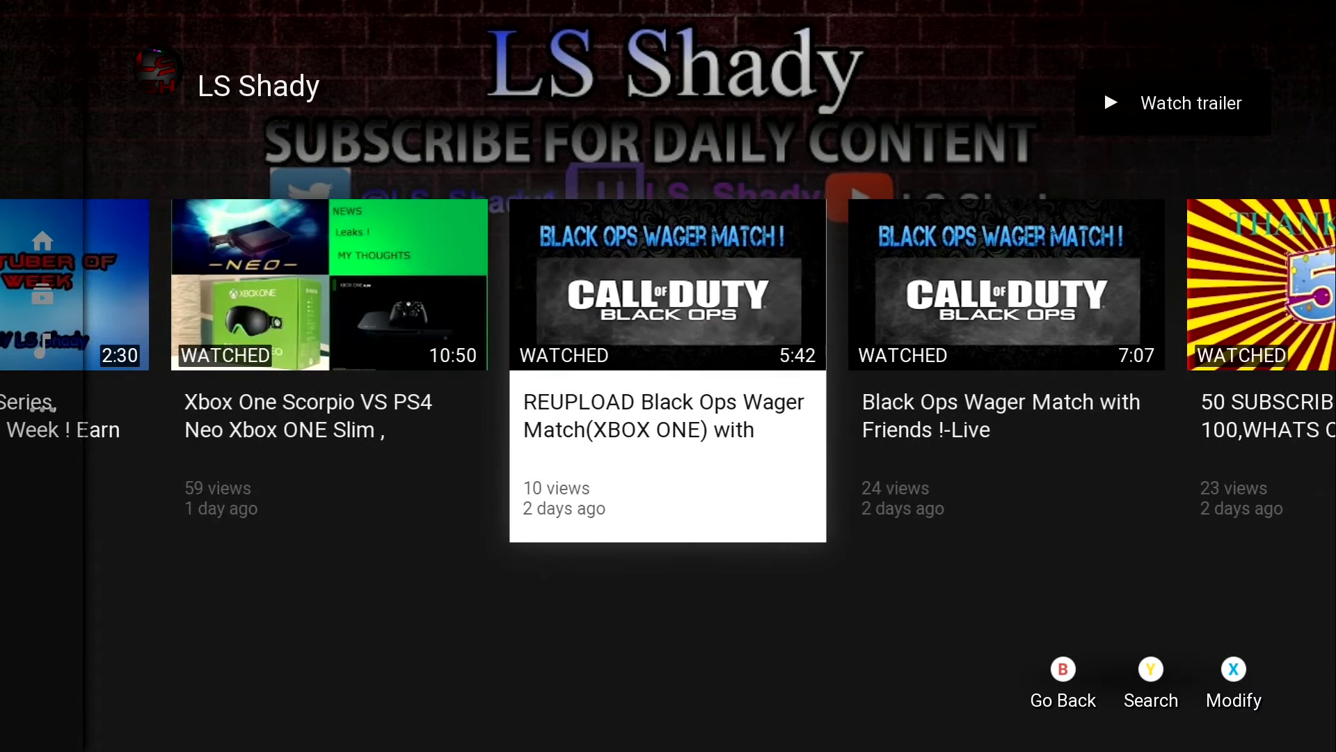
{"action": "key", "text": "Right"}
{"action": "key", "text": "Right"}
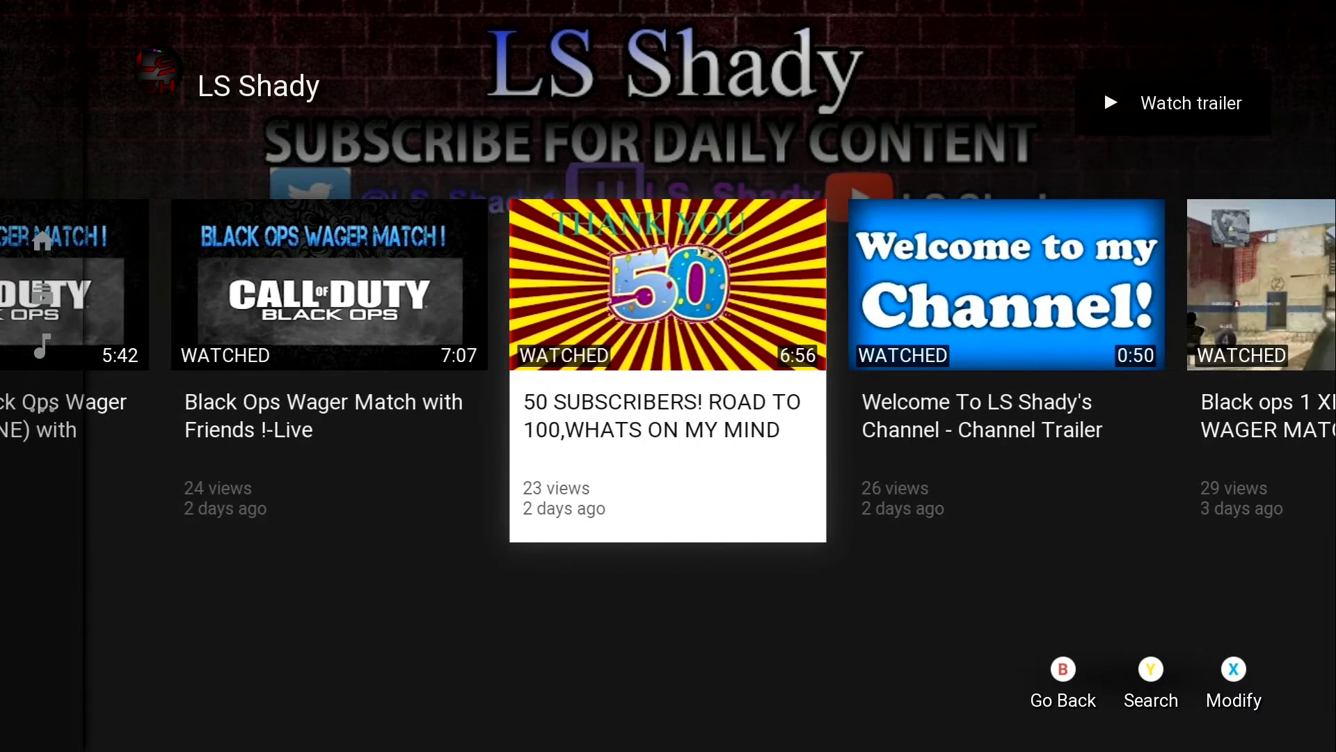
{"action": "key", "text": "Right"}
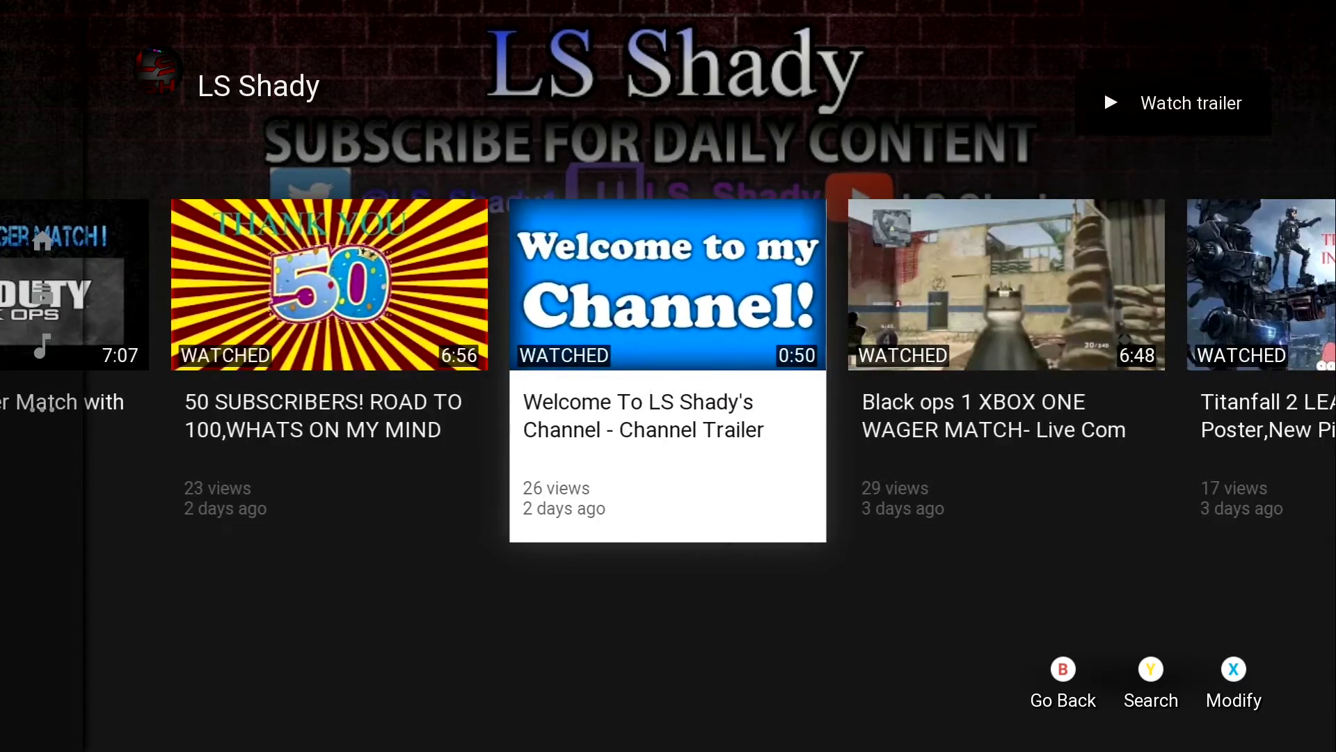
{"action": "key", "text": "Left"}
{"action": "key", "text": "Left"}
{"action": "key", "text": "Right"}
{"action": "key", "text": "Right"}
{"action": "key", "text": "Right"}
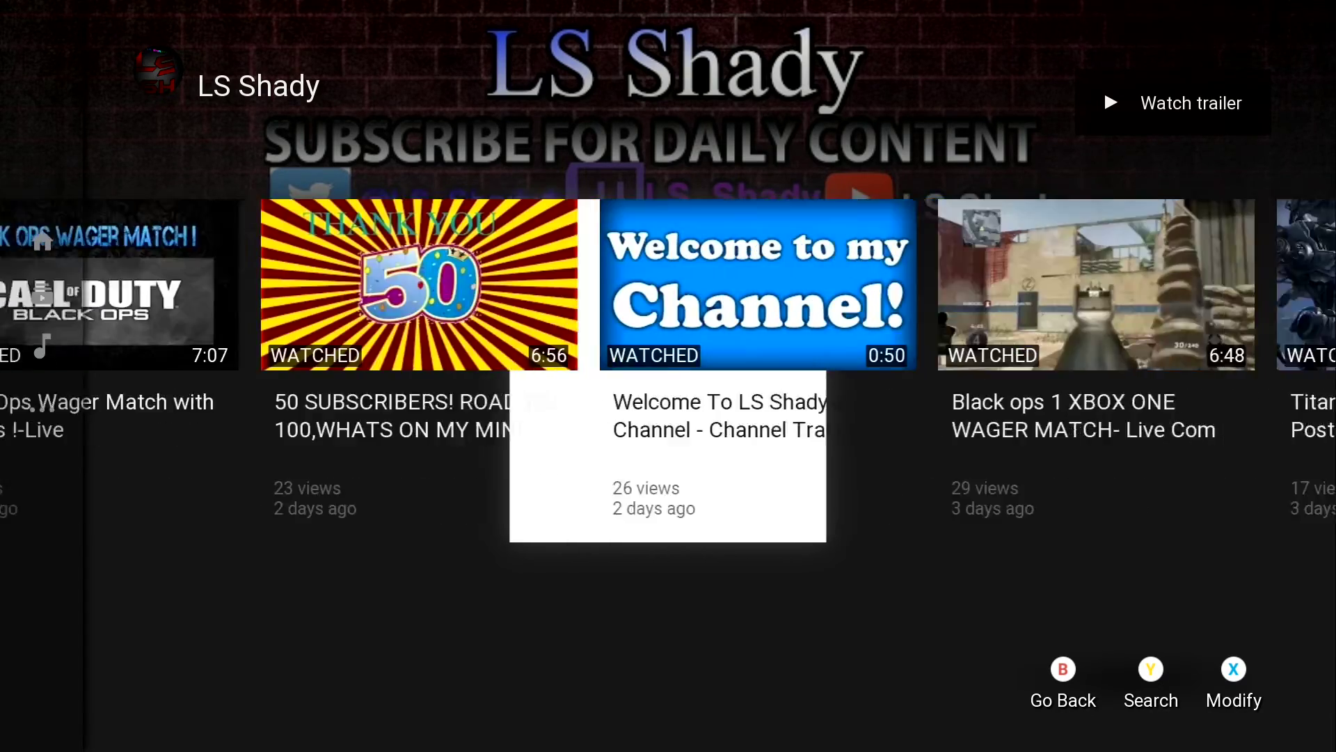
{"action": "key", "text": "Left"}
{"action": "key", "text": "Left"}
{"action": "key", "text": "Left"}
{"action": "key", "text": "Left"}
{"action": "key", "text": "Left"}
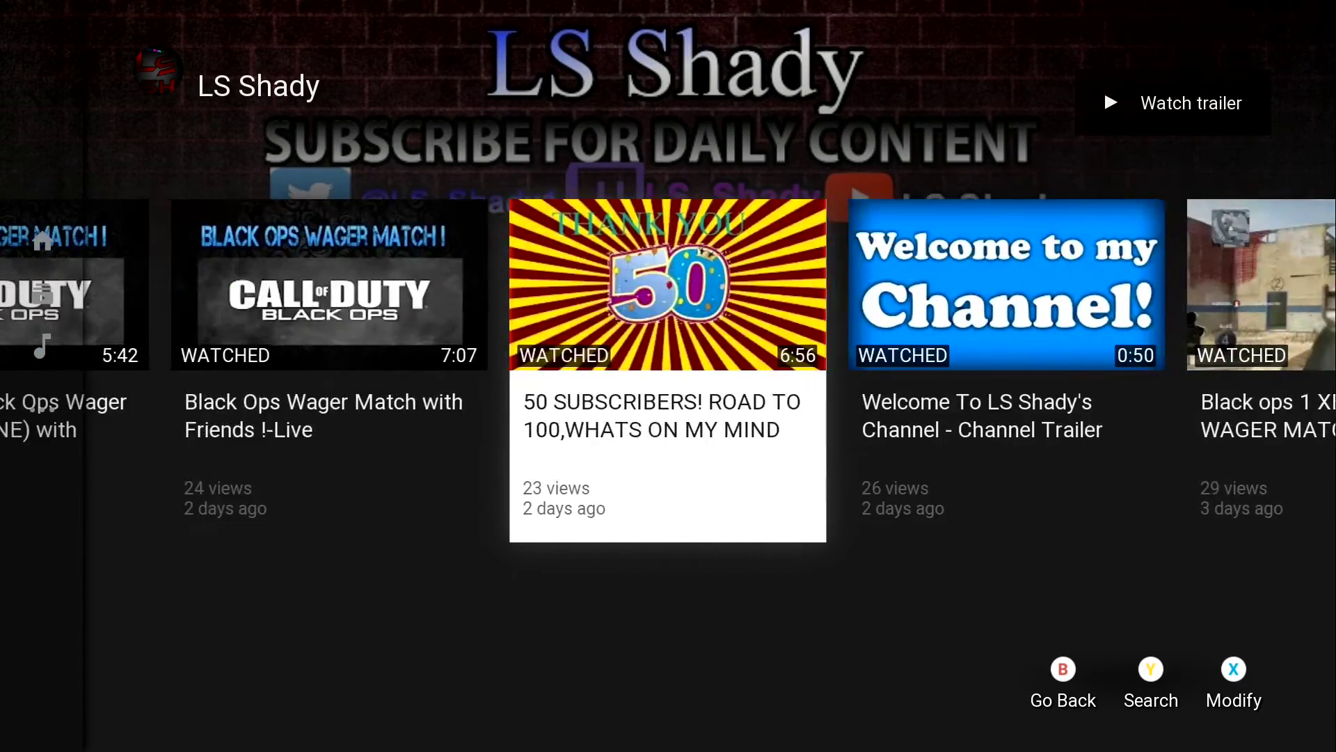
{"action": "key", "text": "Left"}
{"action": "key", "text": "Left"}
{"action": "key", "text": "Left"}
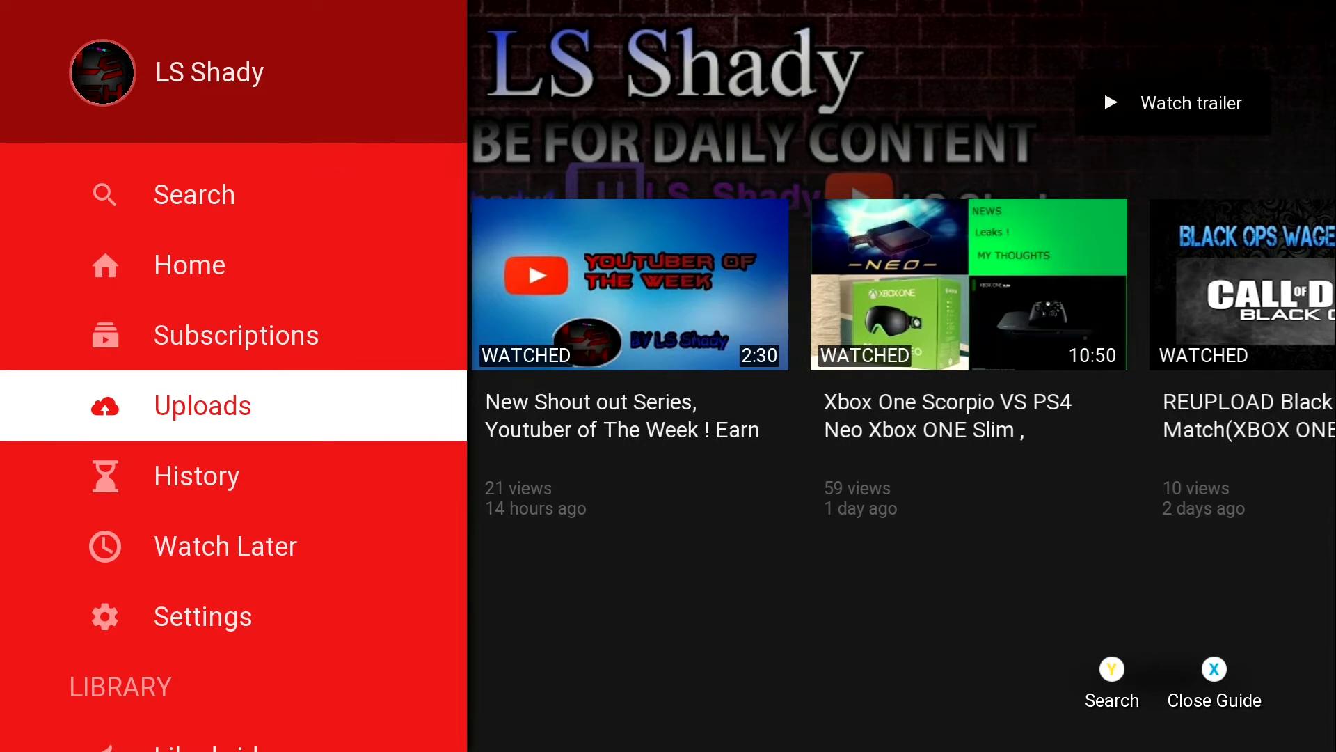
{"action": "key", "text": "Right"}
{"action": "key", "text": "super"}
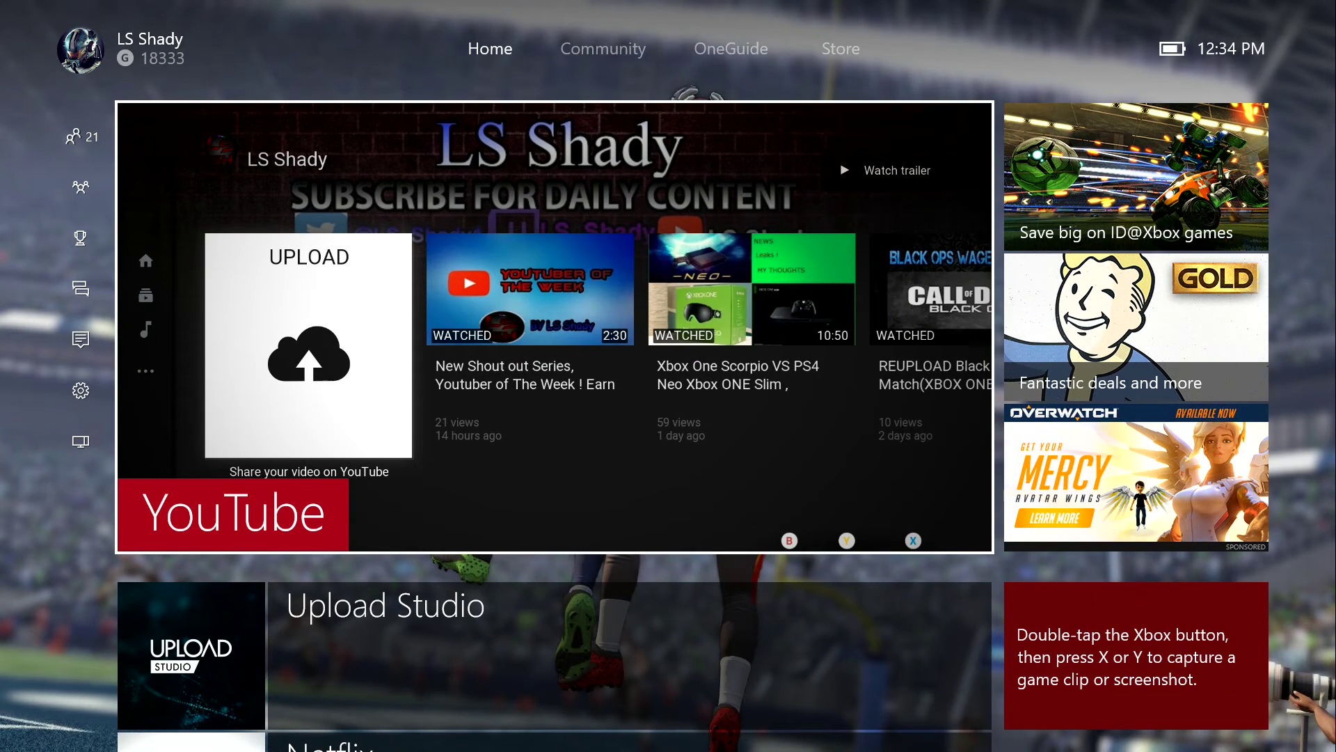
Quit YouTube from its Home tile's menu, then scroll Home down to pinned games and back to the top
{"action": "key", "text": "Menu"}
{"action": "key", "text": "Down"}
{"action": "key", "text": "Down"}
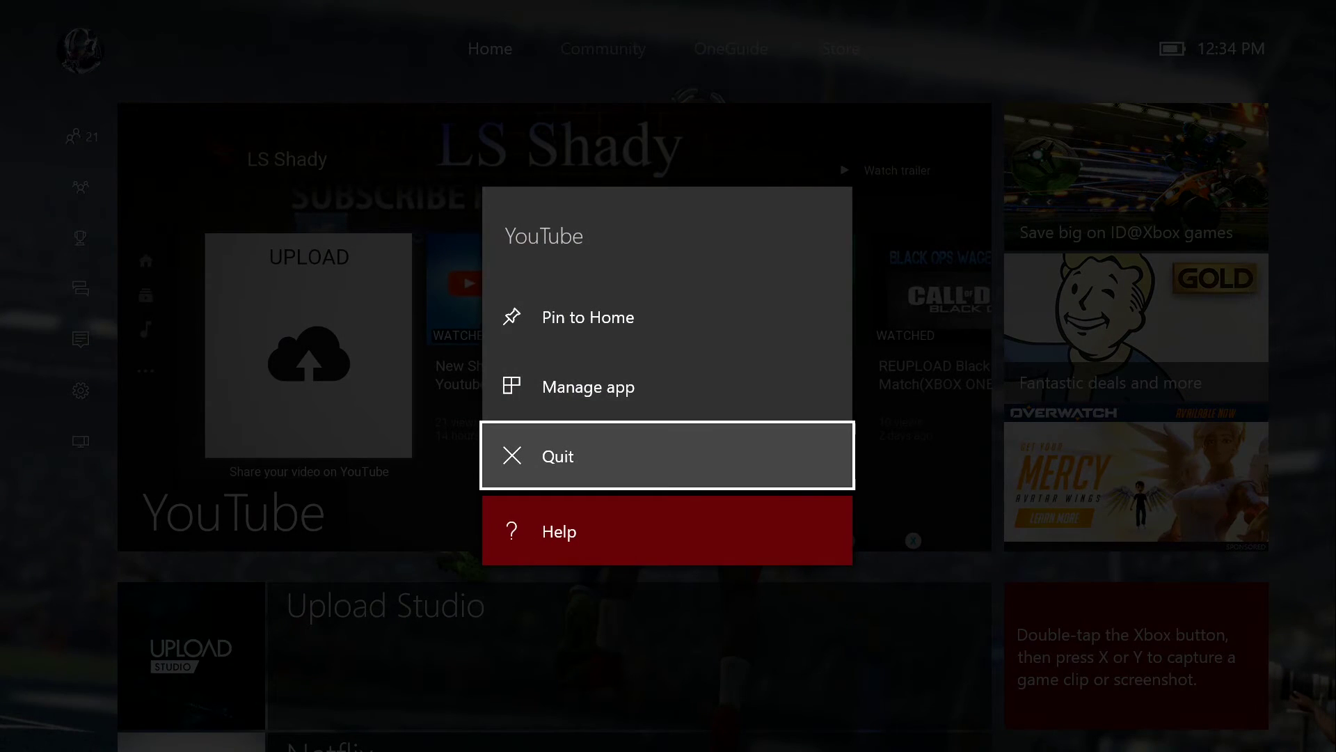
{"action": "key", "text": "Return"}
{"action": "key", "text": "Down"}
{"action": "key", "text": "Down"}
{"action": "key", "text": "Down"}
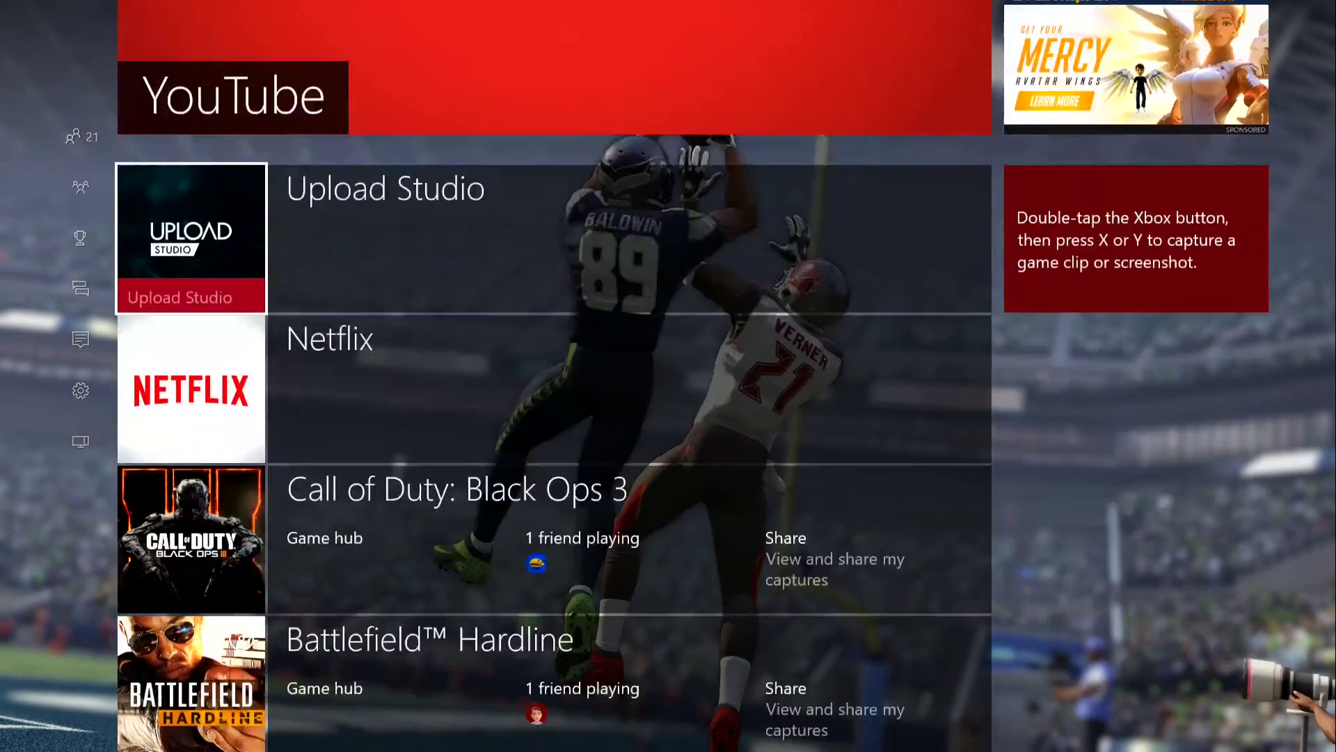
{"action": "key", "text": "super"}
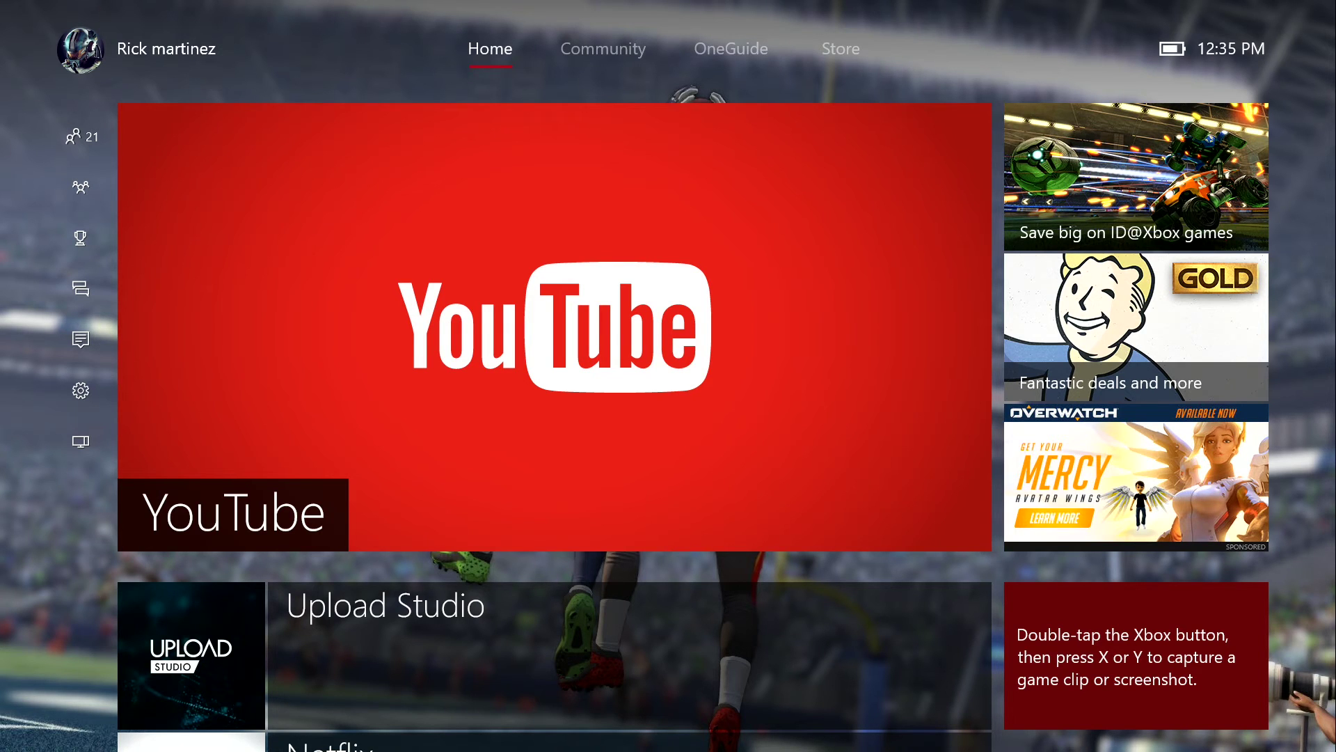
{"action": "key", "text": "Left"}
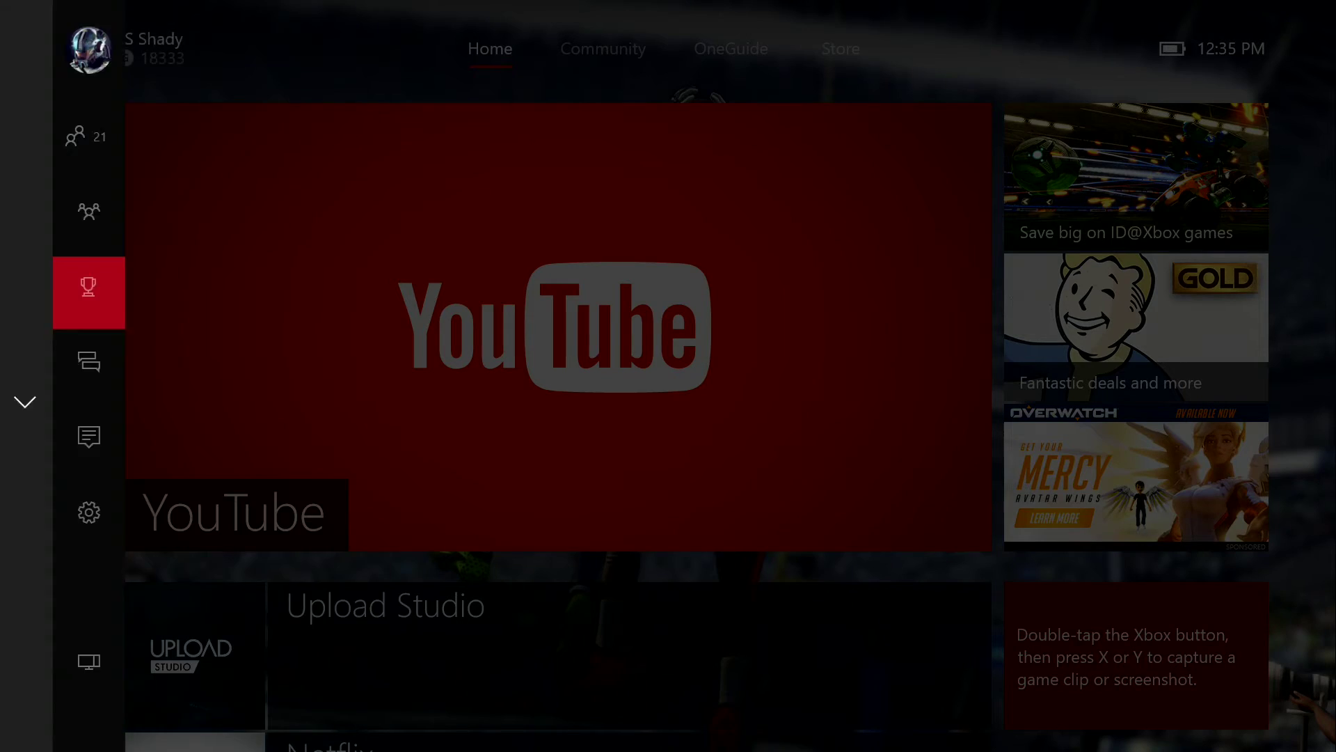
{"action": "key", "text": "Escape"}
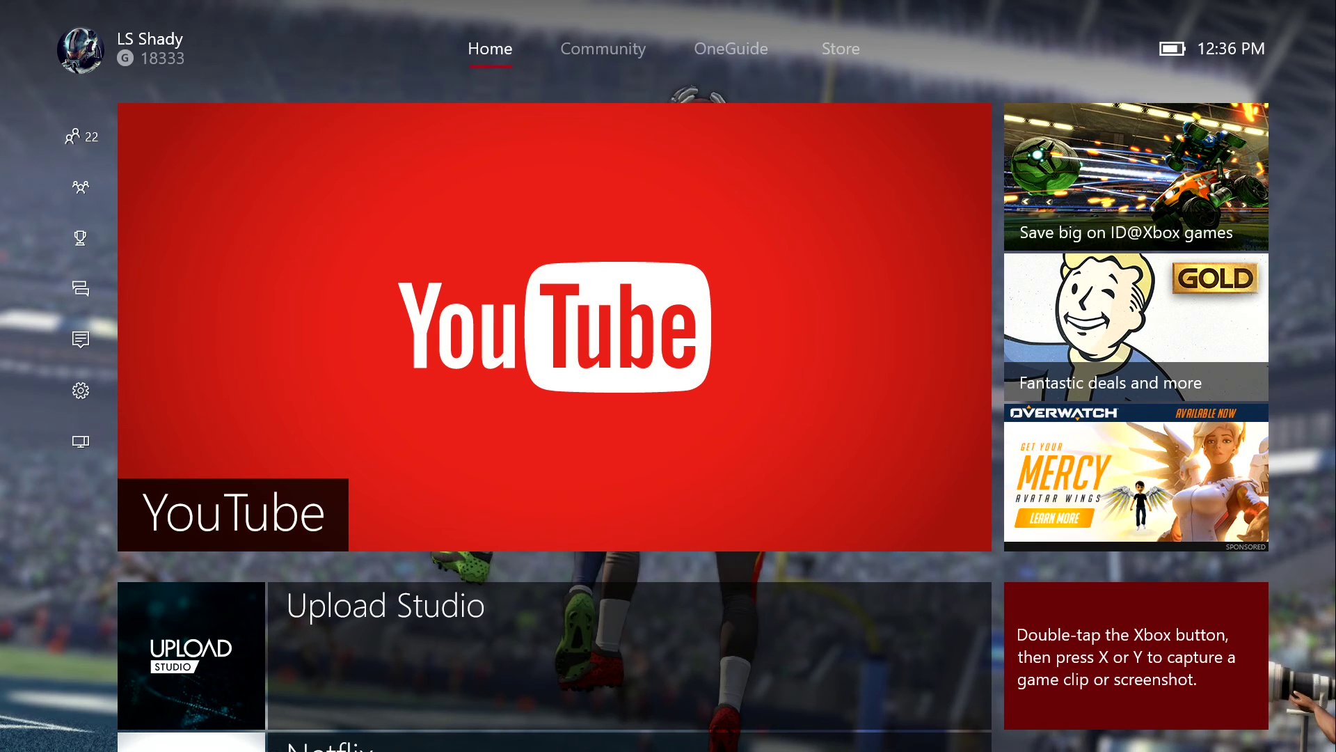
{"action": "key", "text": "Down"}
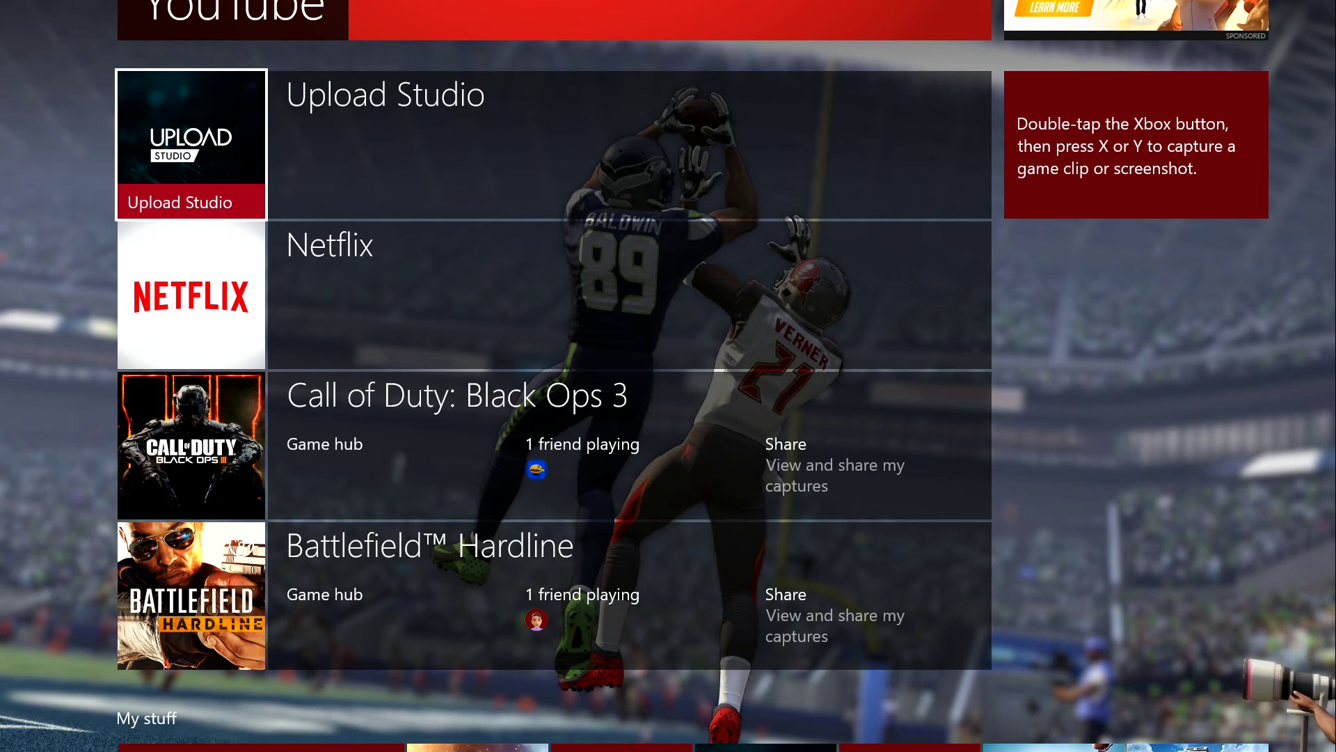
{"action": "key", "text": "Up"}
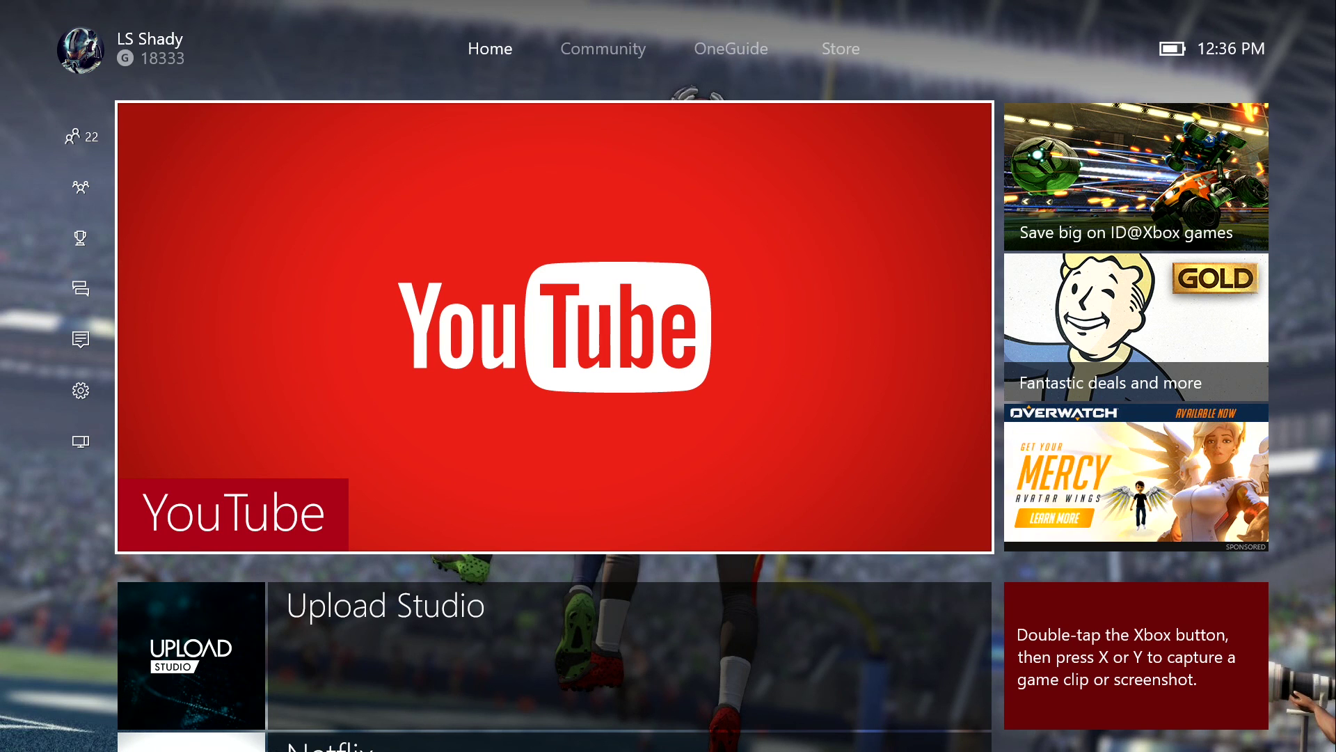
{"action": "key", "text": "Left"}
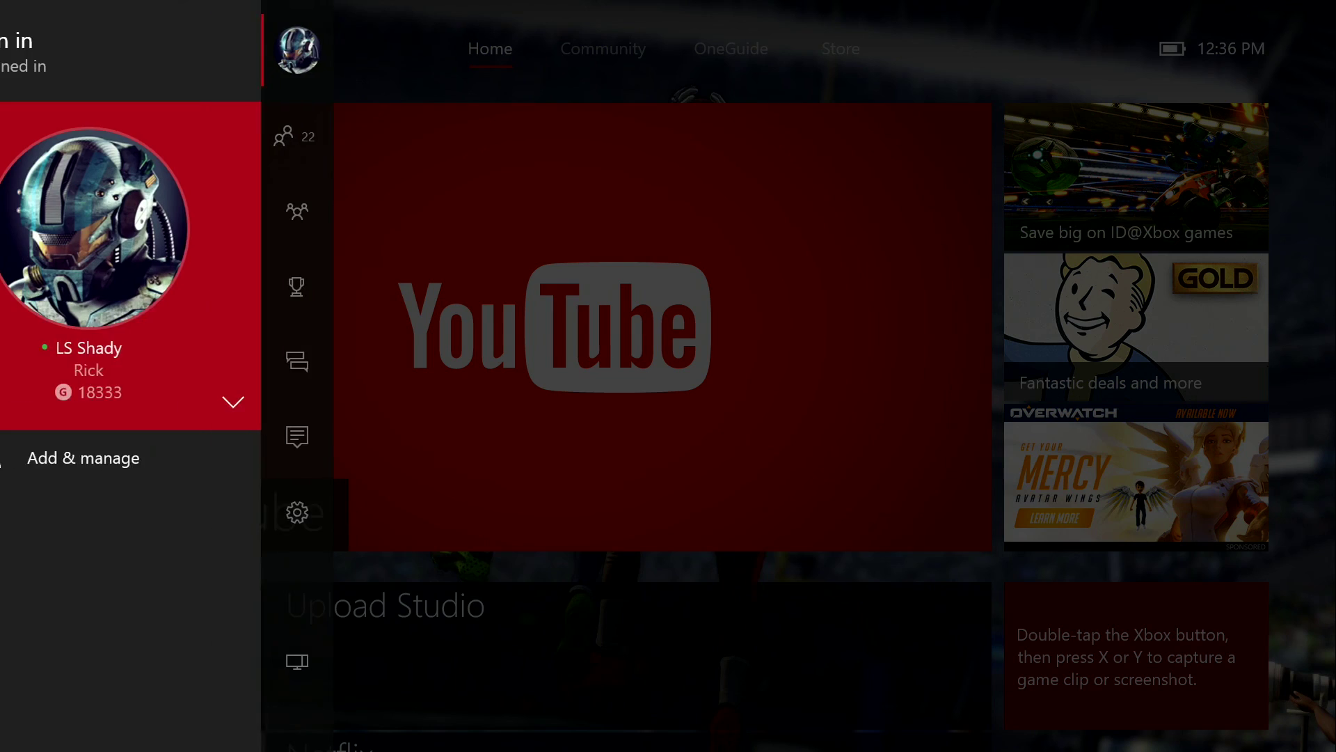
{"action": "key", "text": "Escape"}
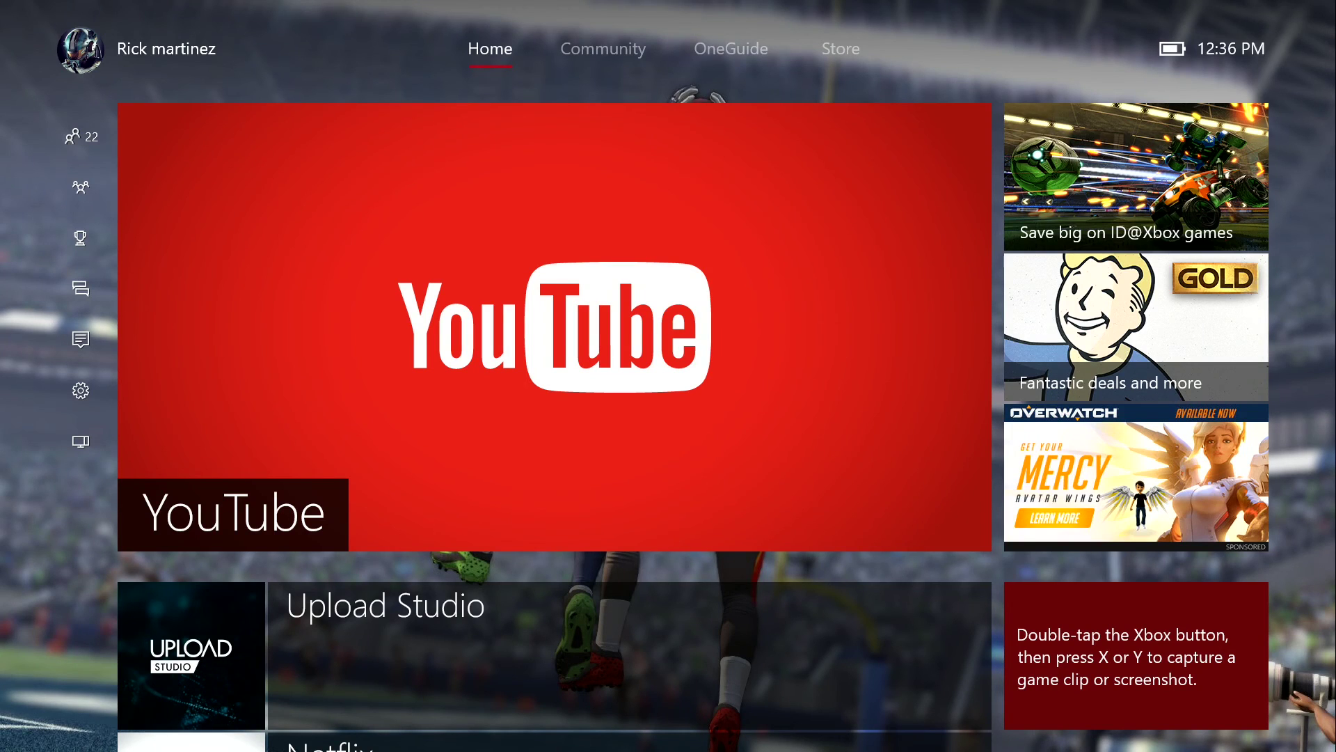